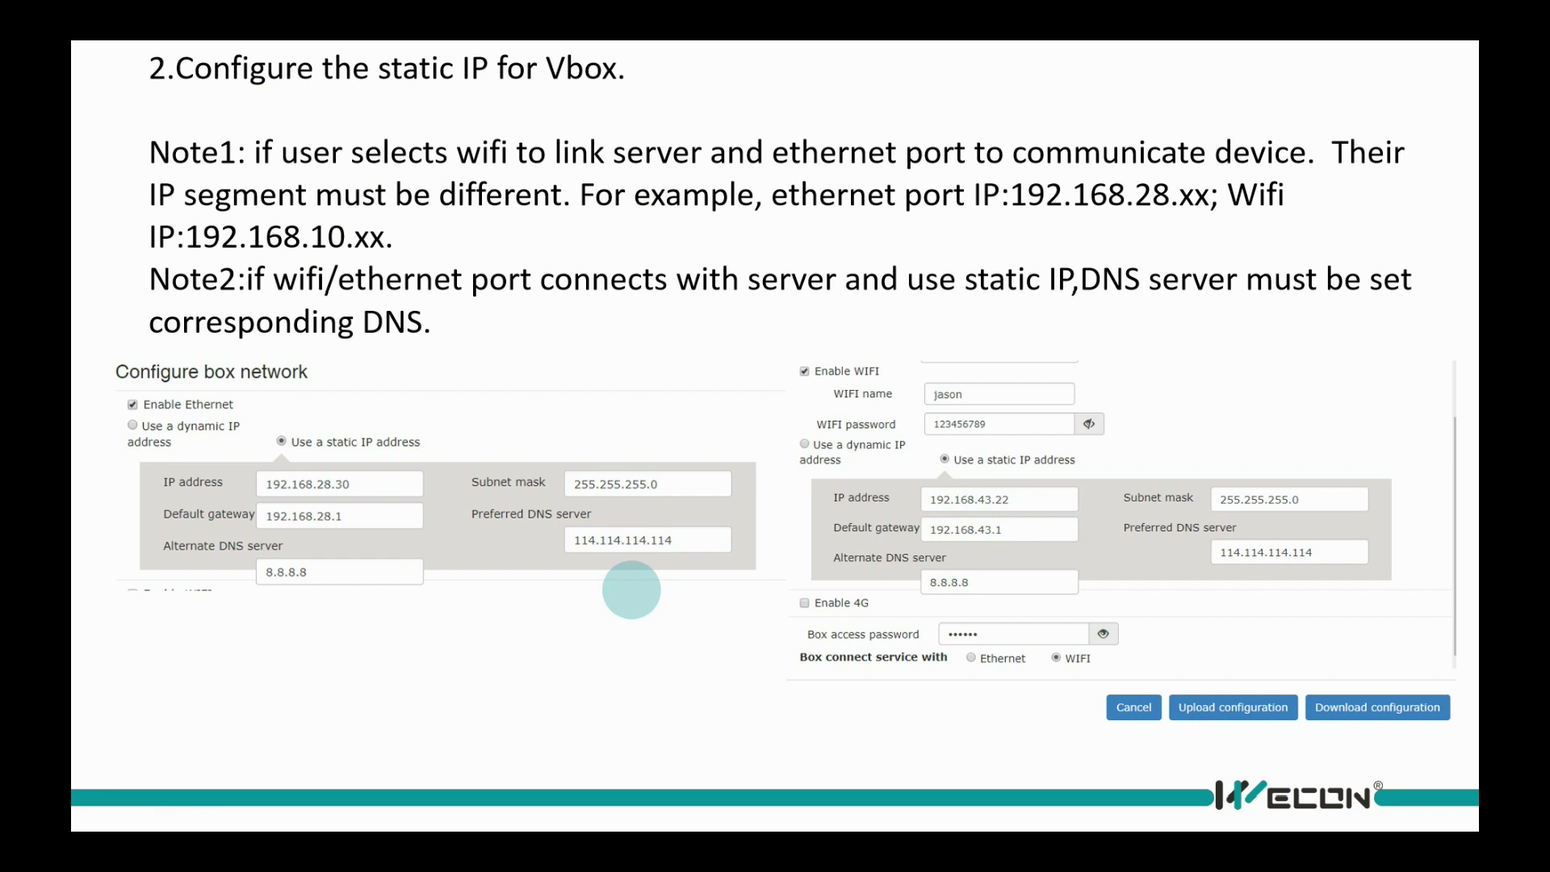
# Move past the slideshow, open the local box configuration tool, and run network detection.
pyautogui.click(631, 590)
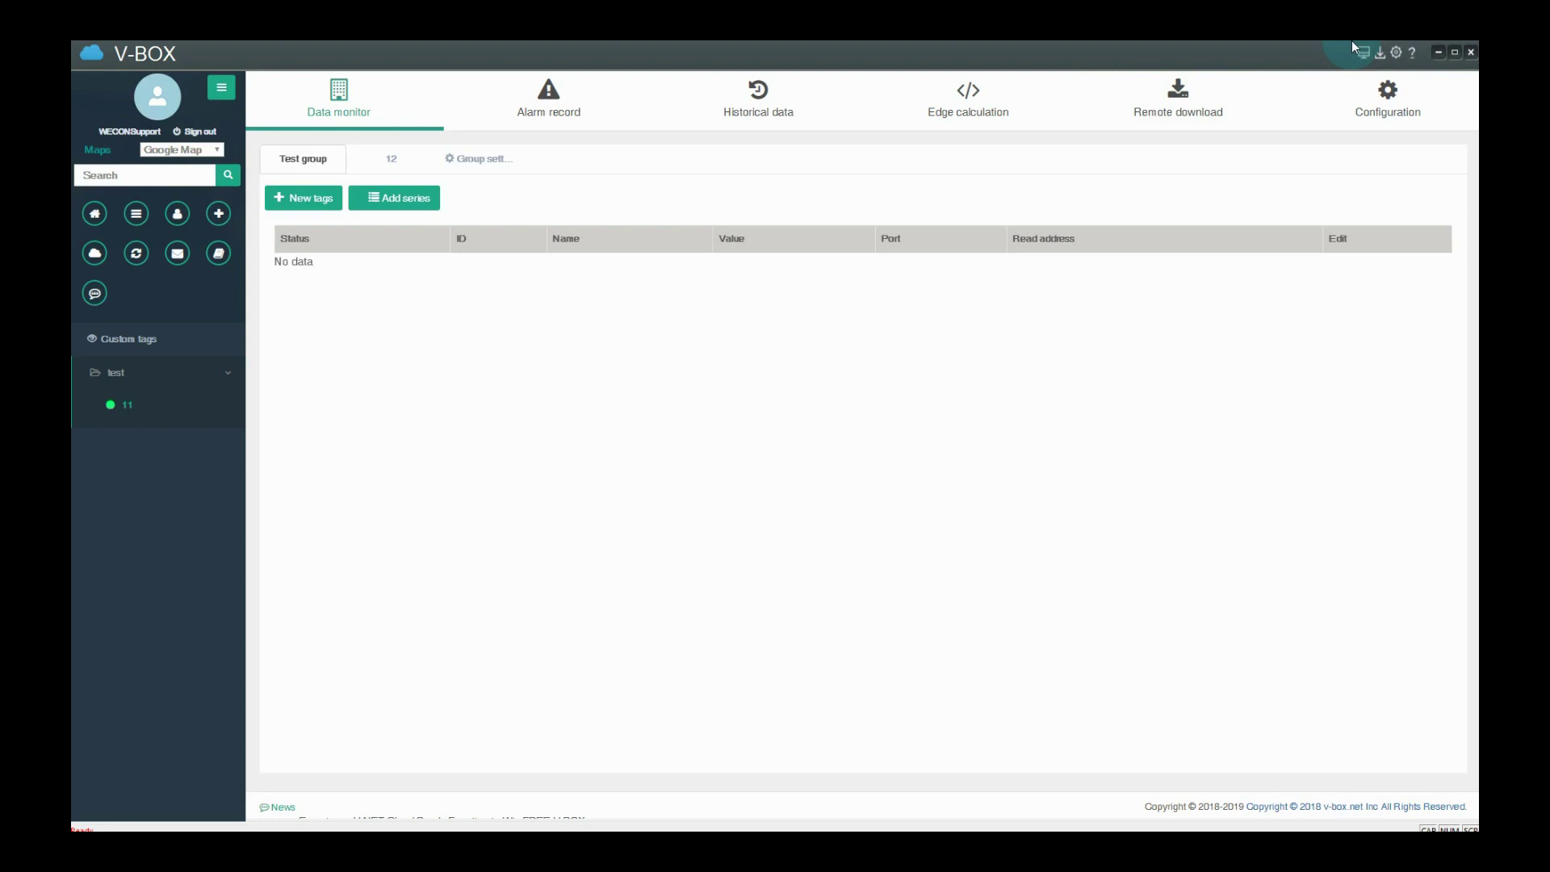
pyautogui.click(1381, 53)
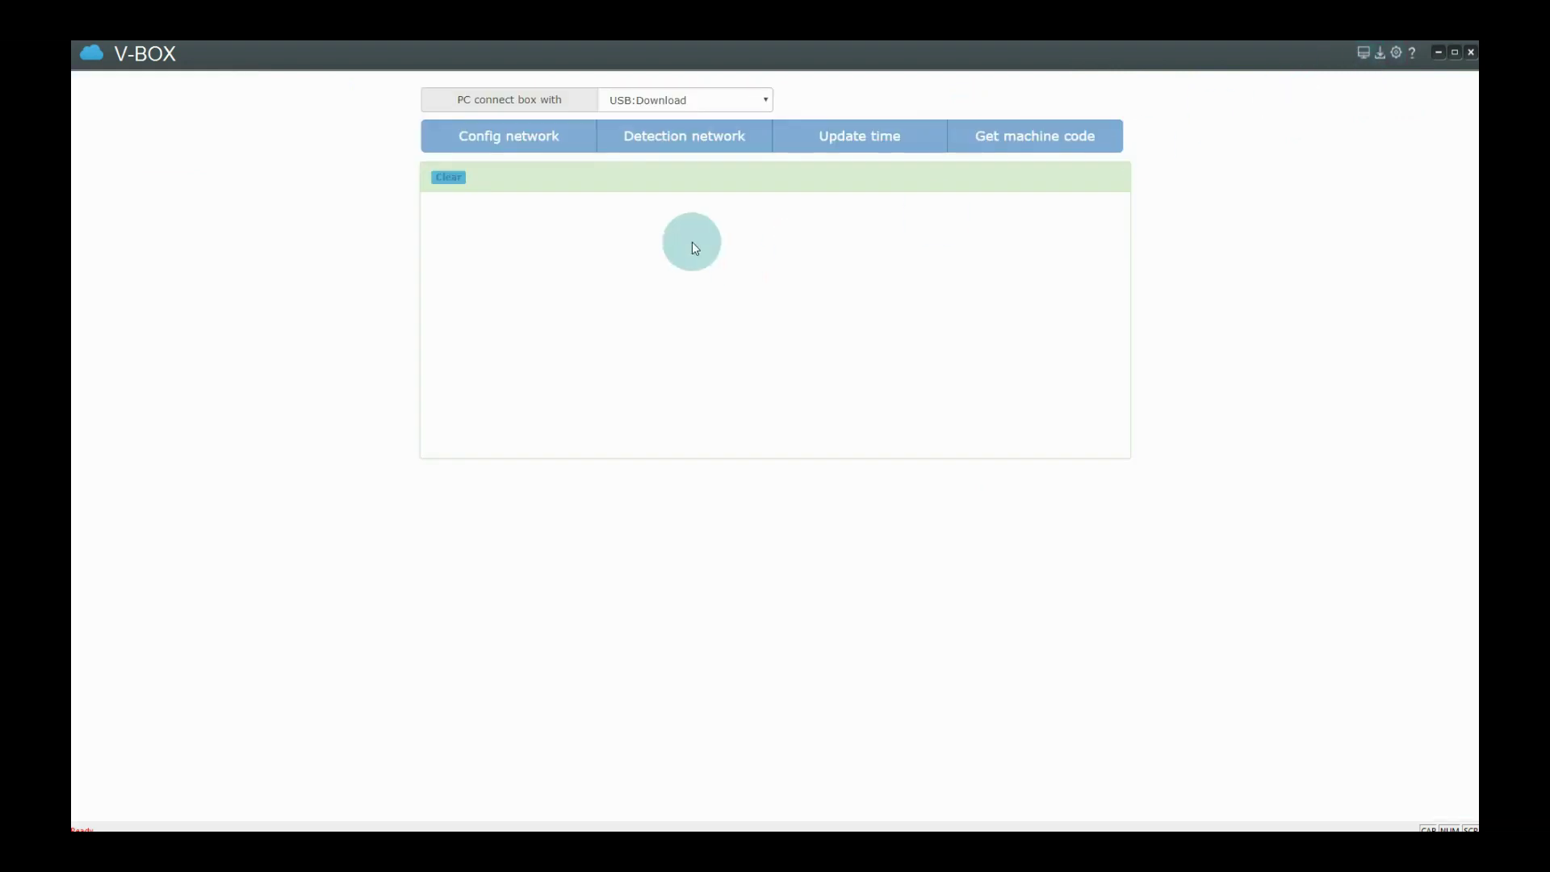
pyautogui.click(619, 147)
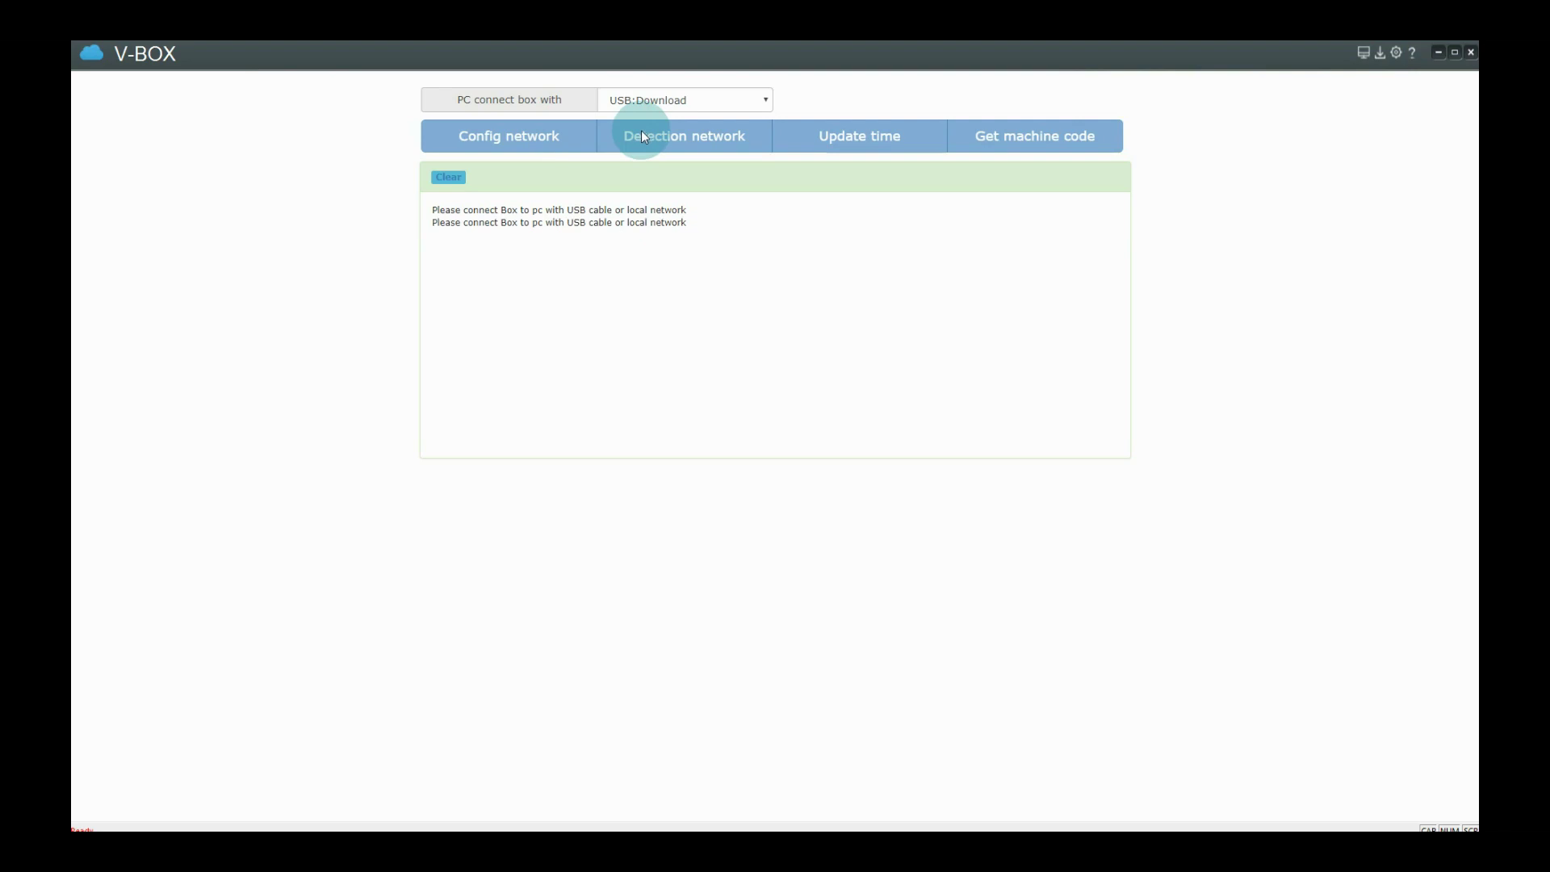
# In Configure box network, enable WIFI and set 'Box connect service with' to WIFI.
pyautogui.click(569, 151)
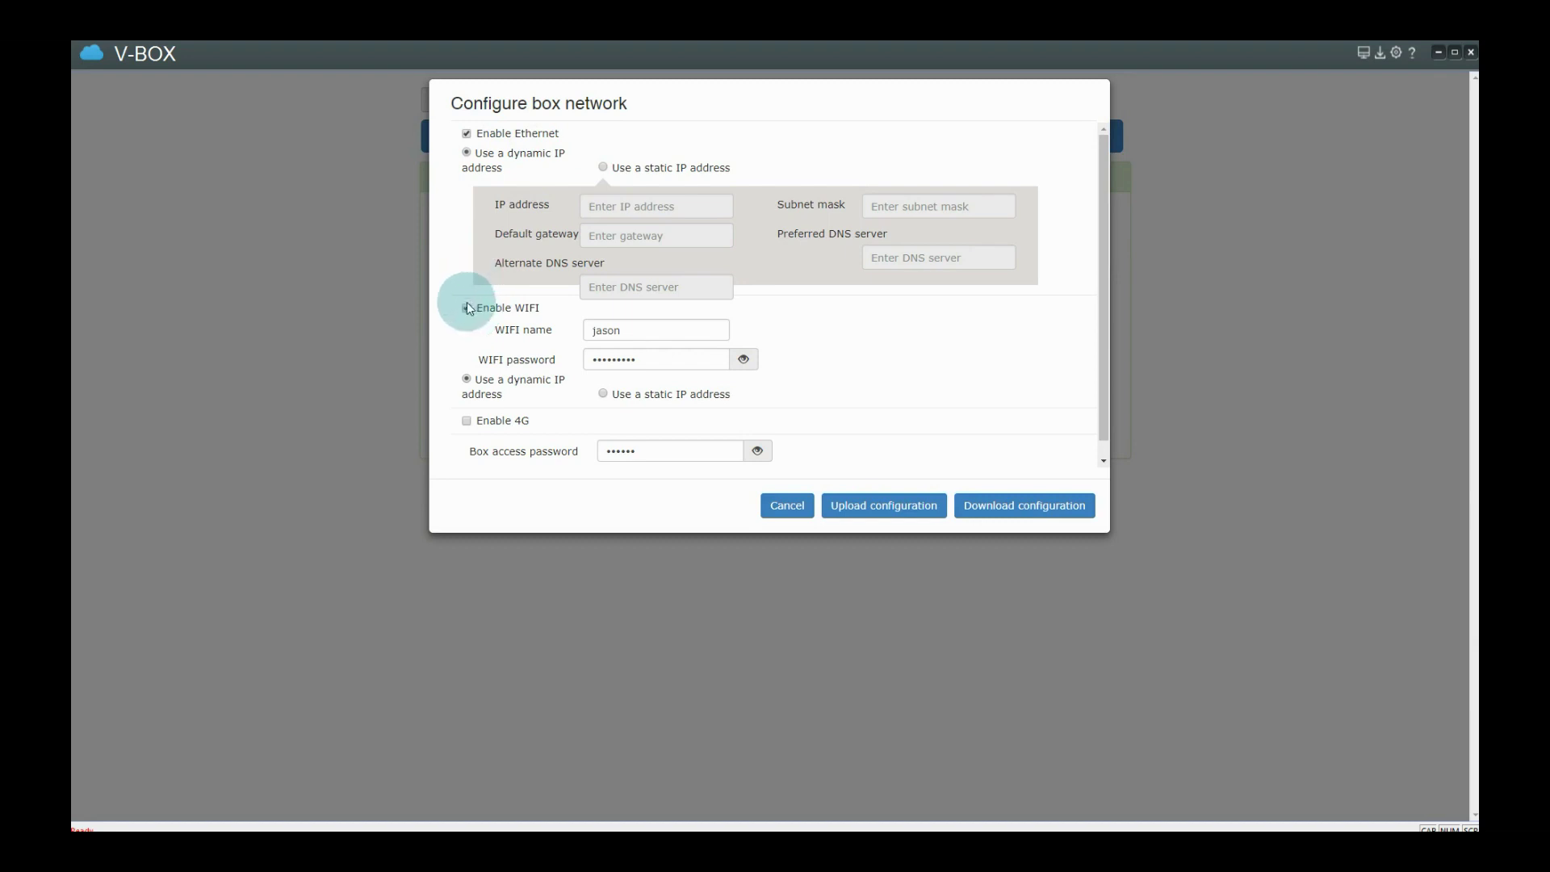
pyautogui.click(467, 308)
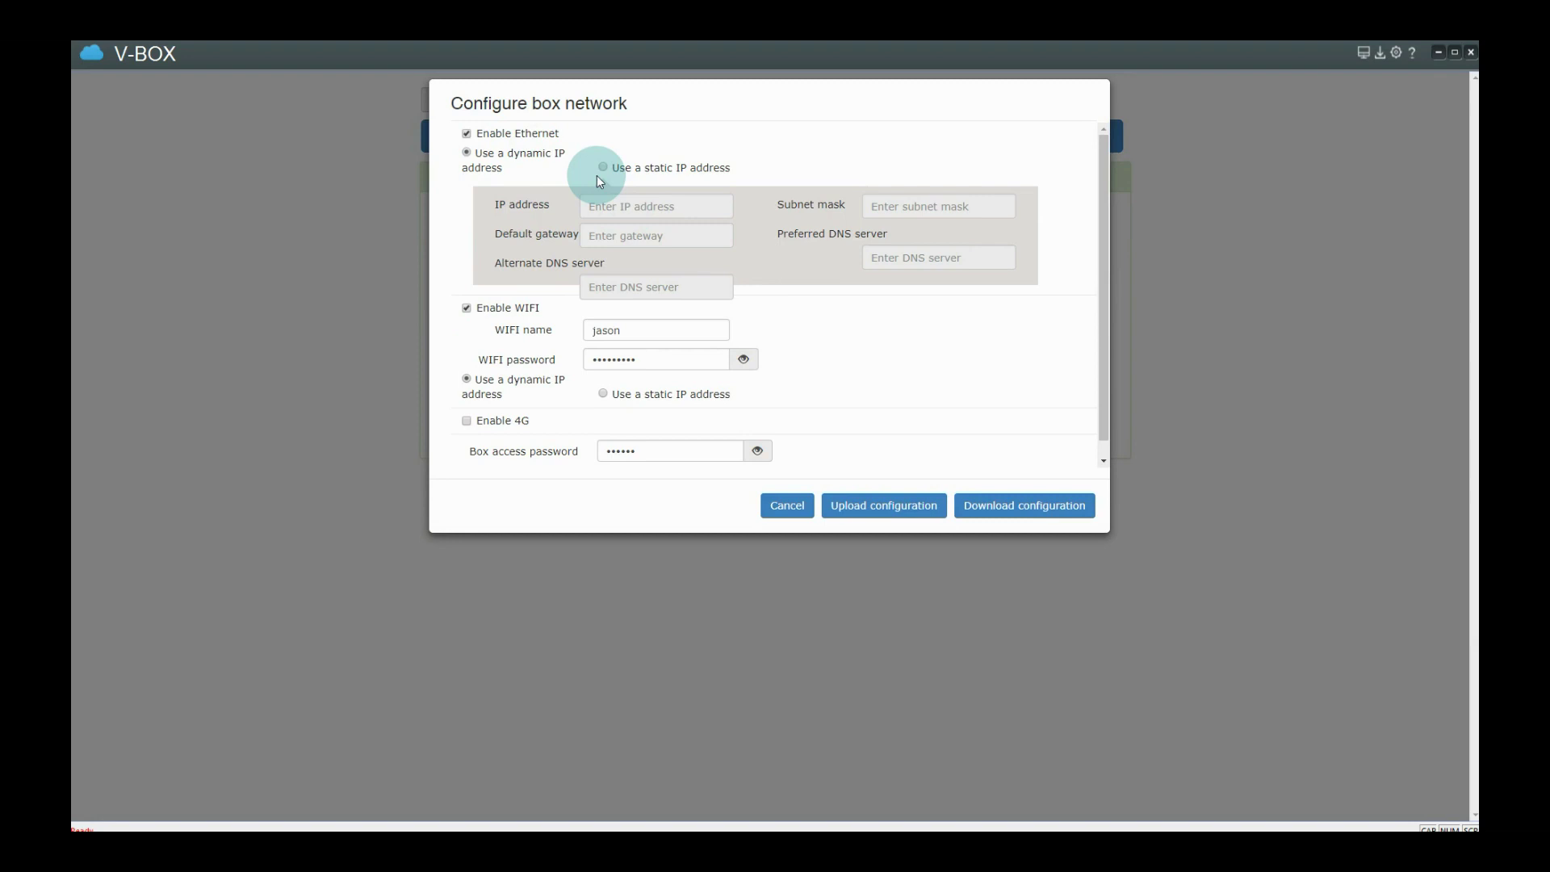
pyautogui.scroll(-1, 571, 346)
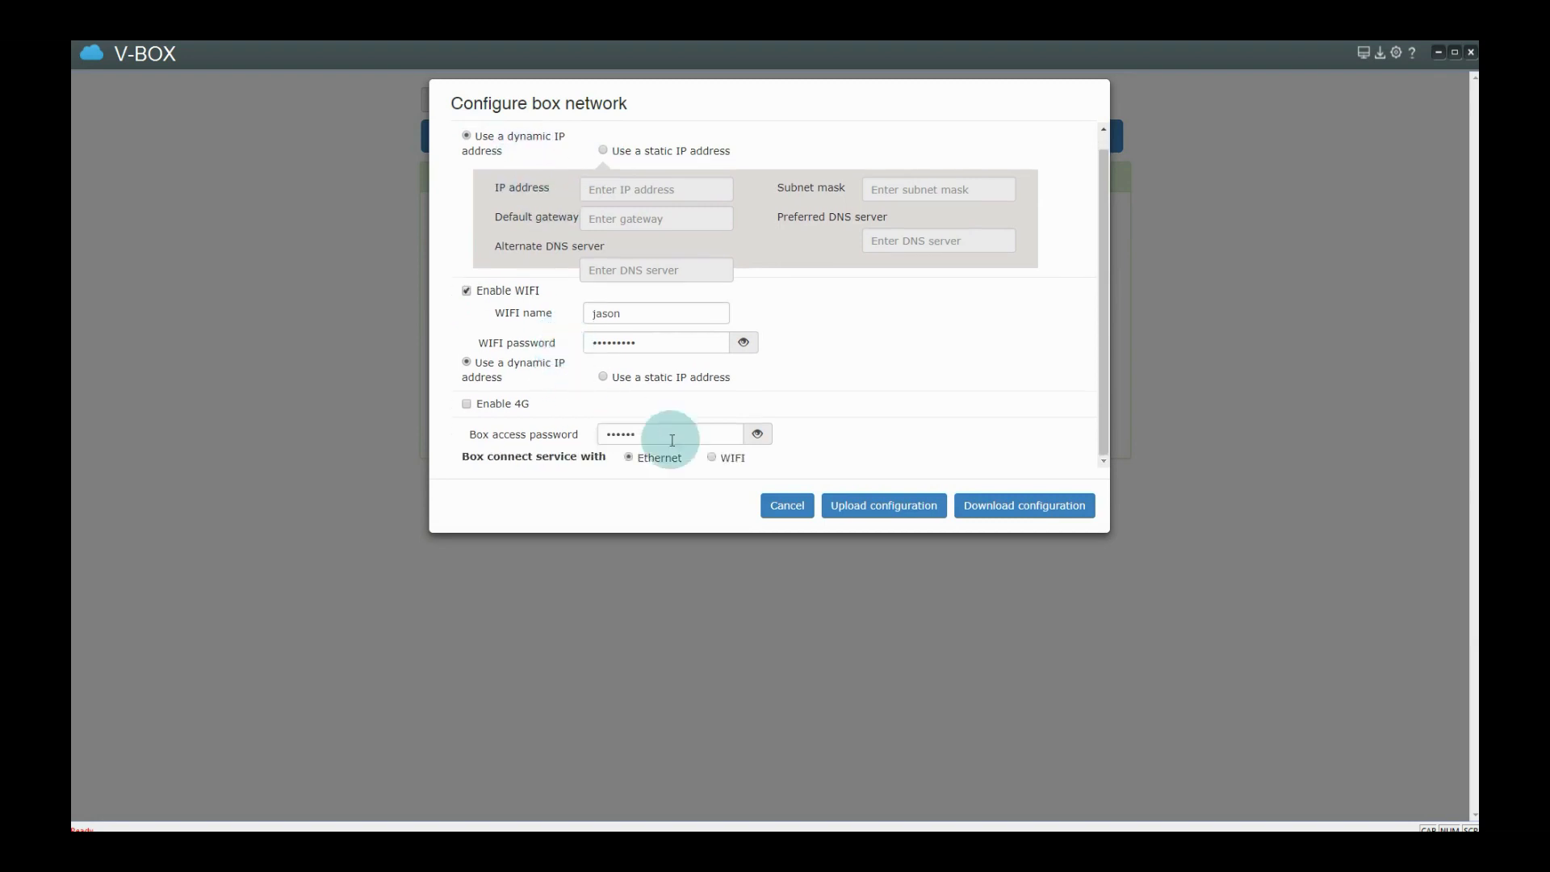
pyautogui.click(713, 458)
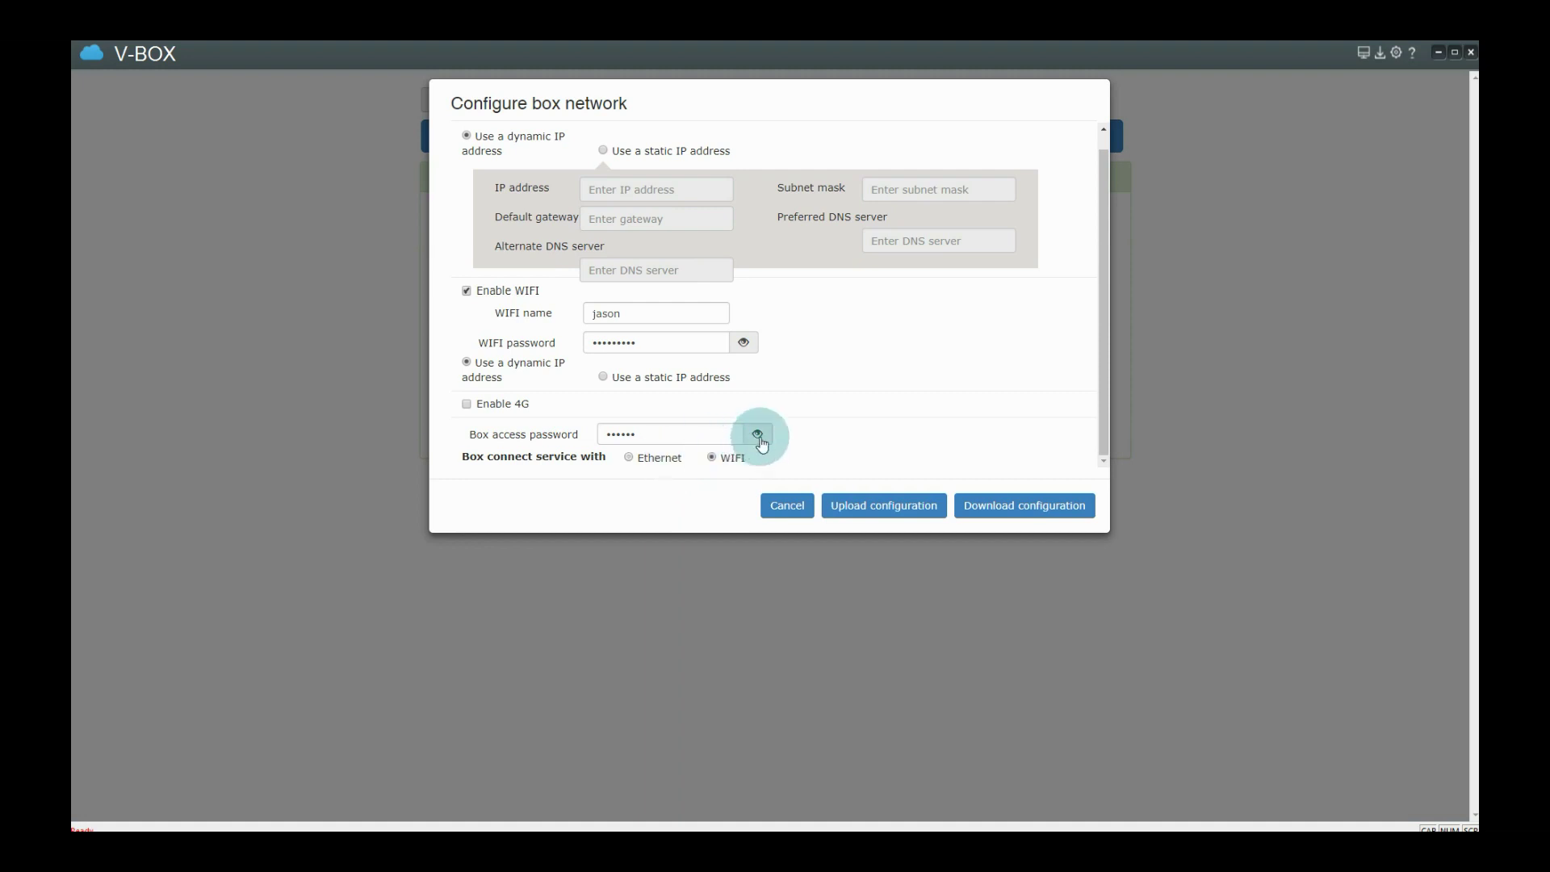
pyautogui.scroll(1, 888, 469)
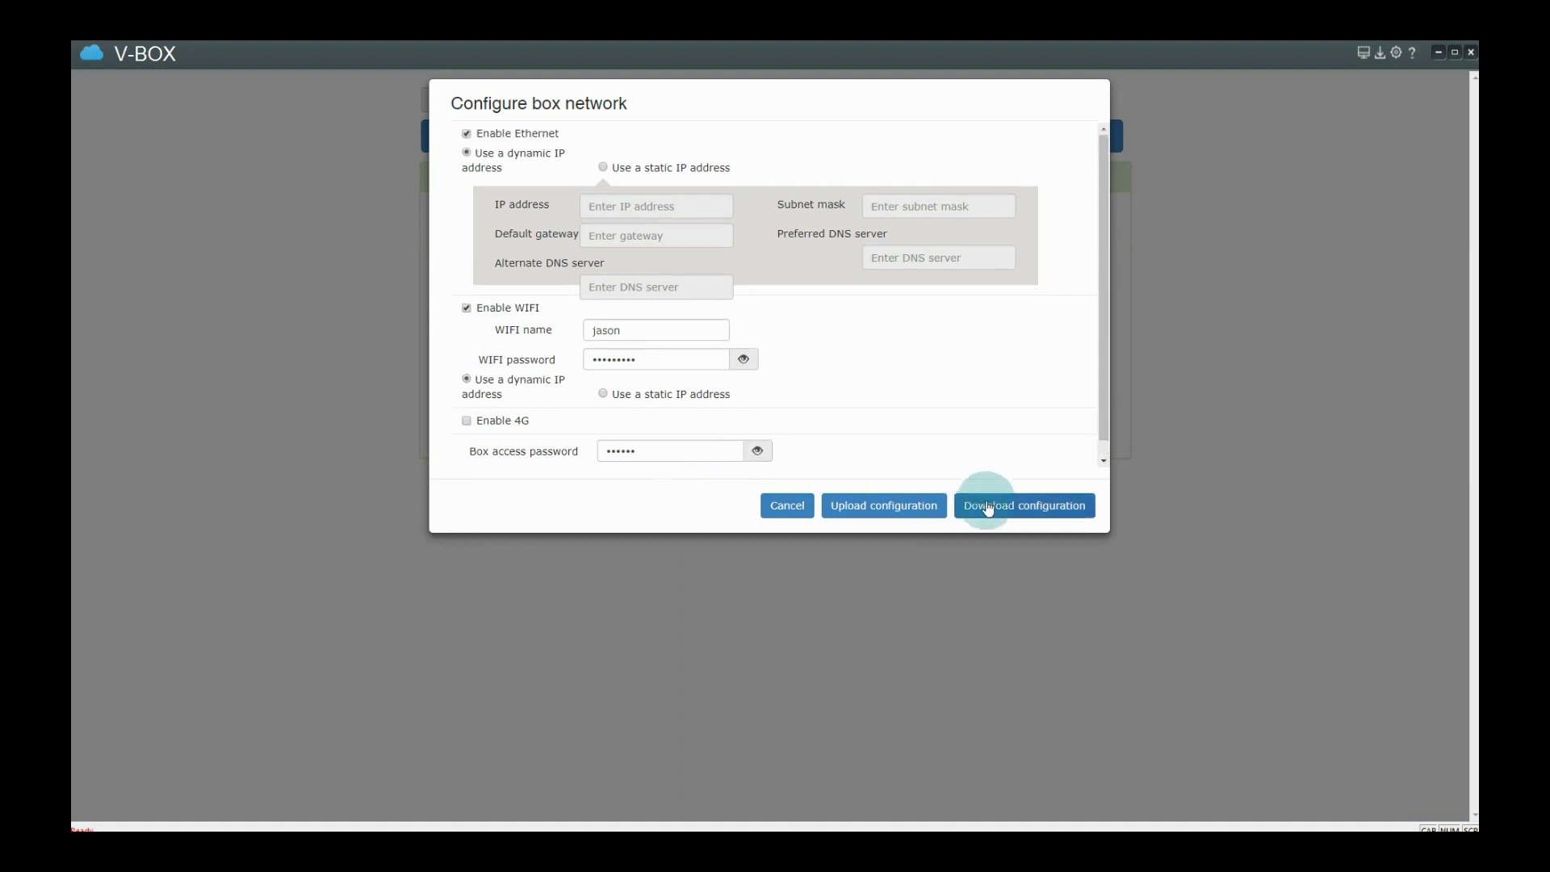
# Download the network configuration to the box and check the Ethernet IP 192.168.28.30 in the log.
pyautogui.click(988, 507)
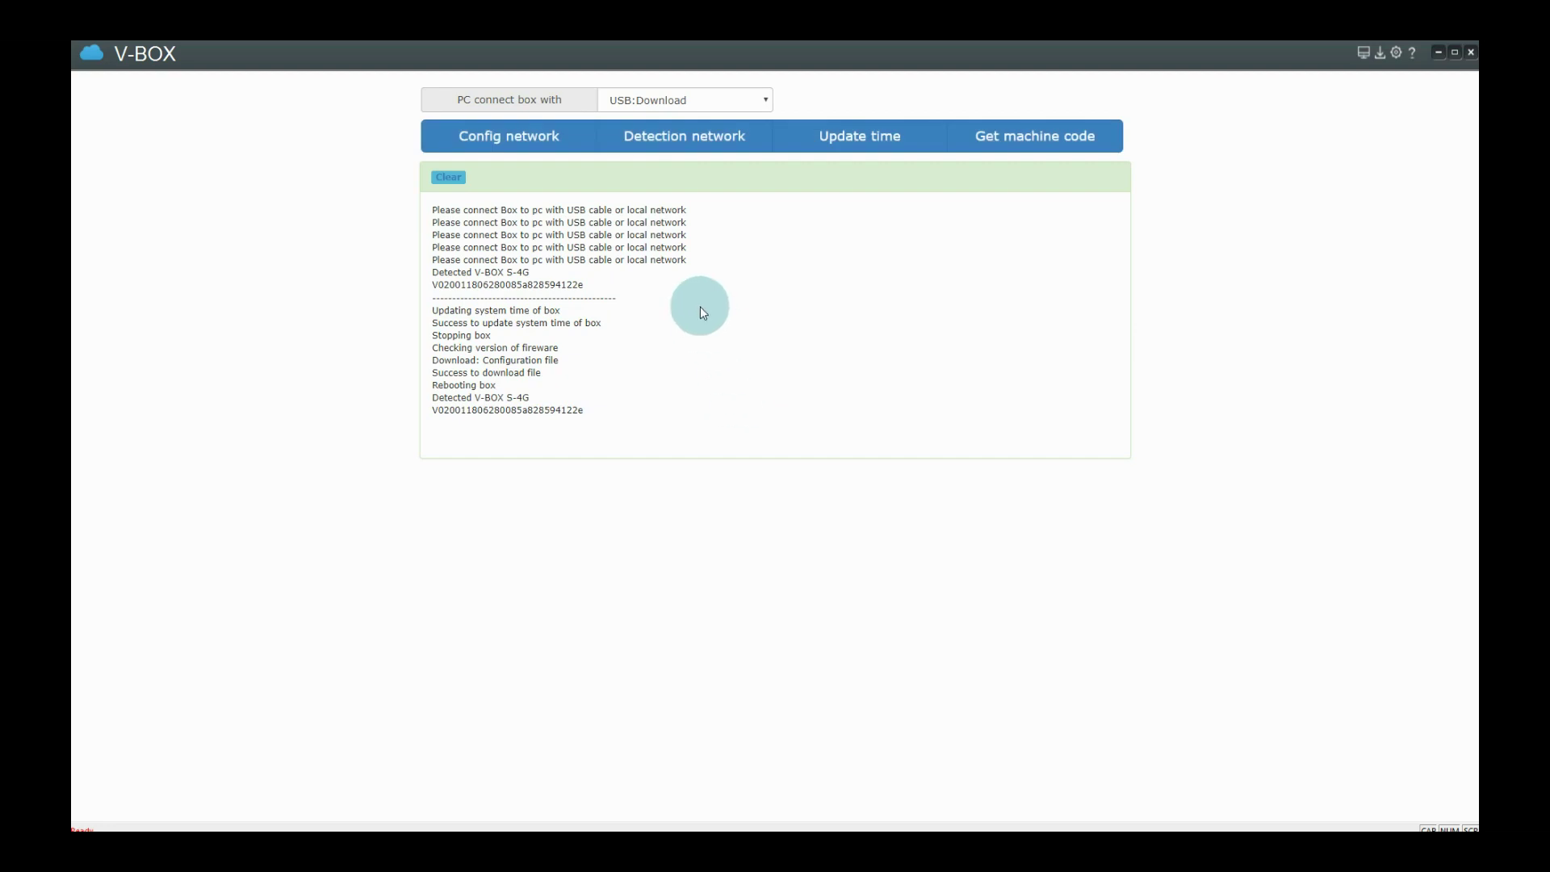
pyautogui.click(650, 151)
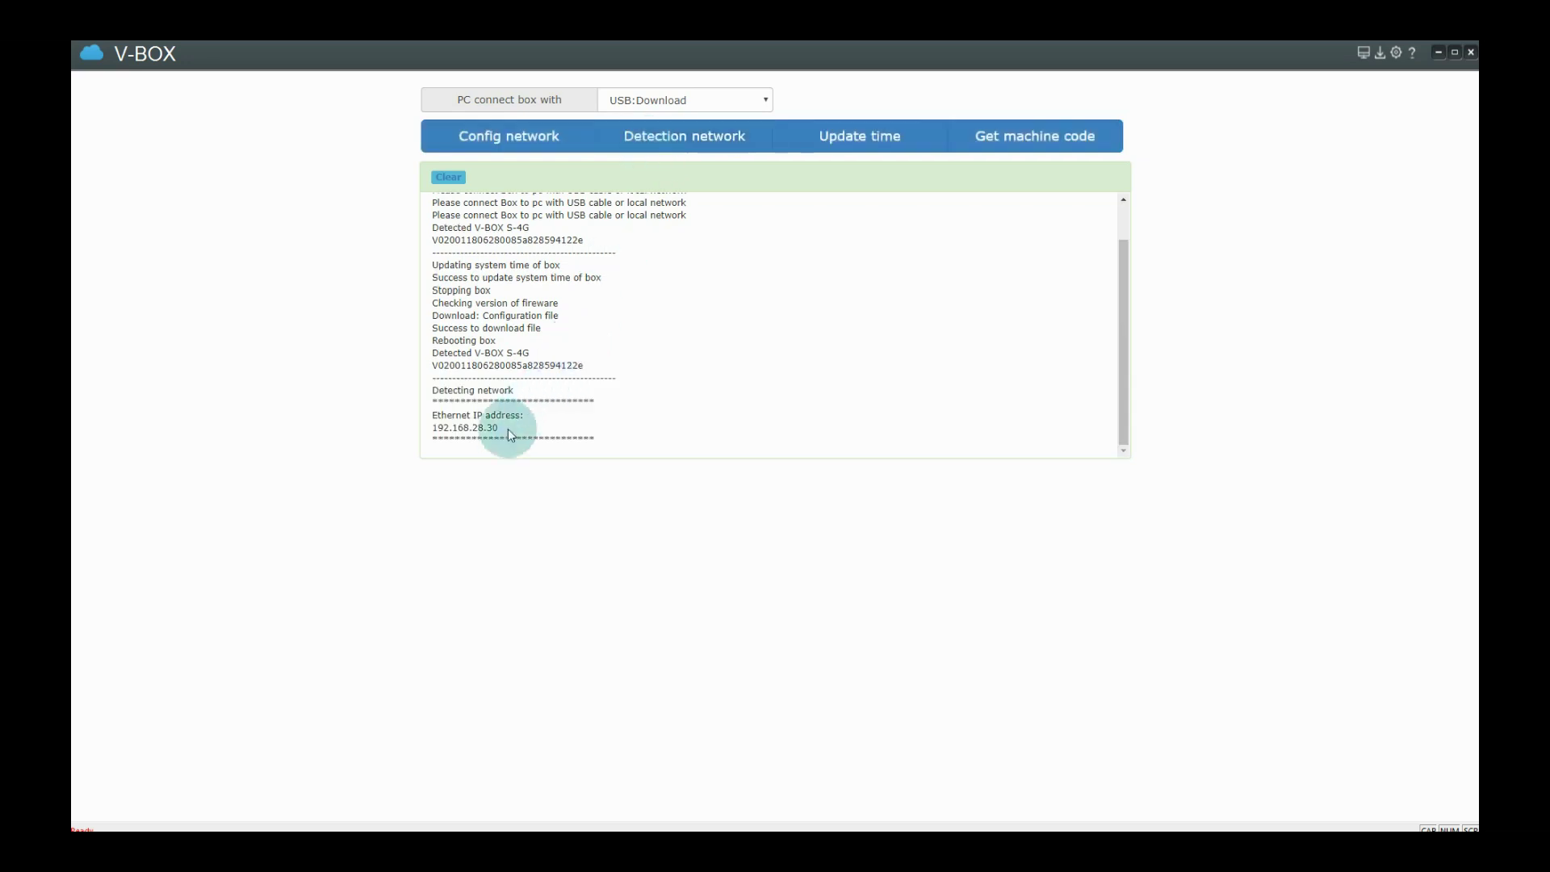
pyautogui.moveTo(510, 435); pyautogui.dragTo(429, 423)
pyautogui.click(642, 329)
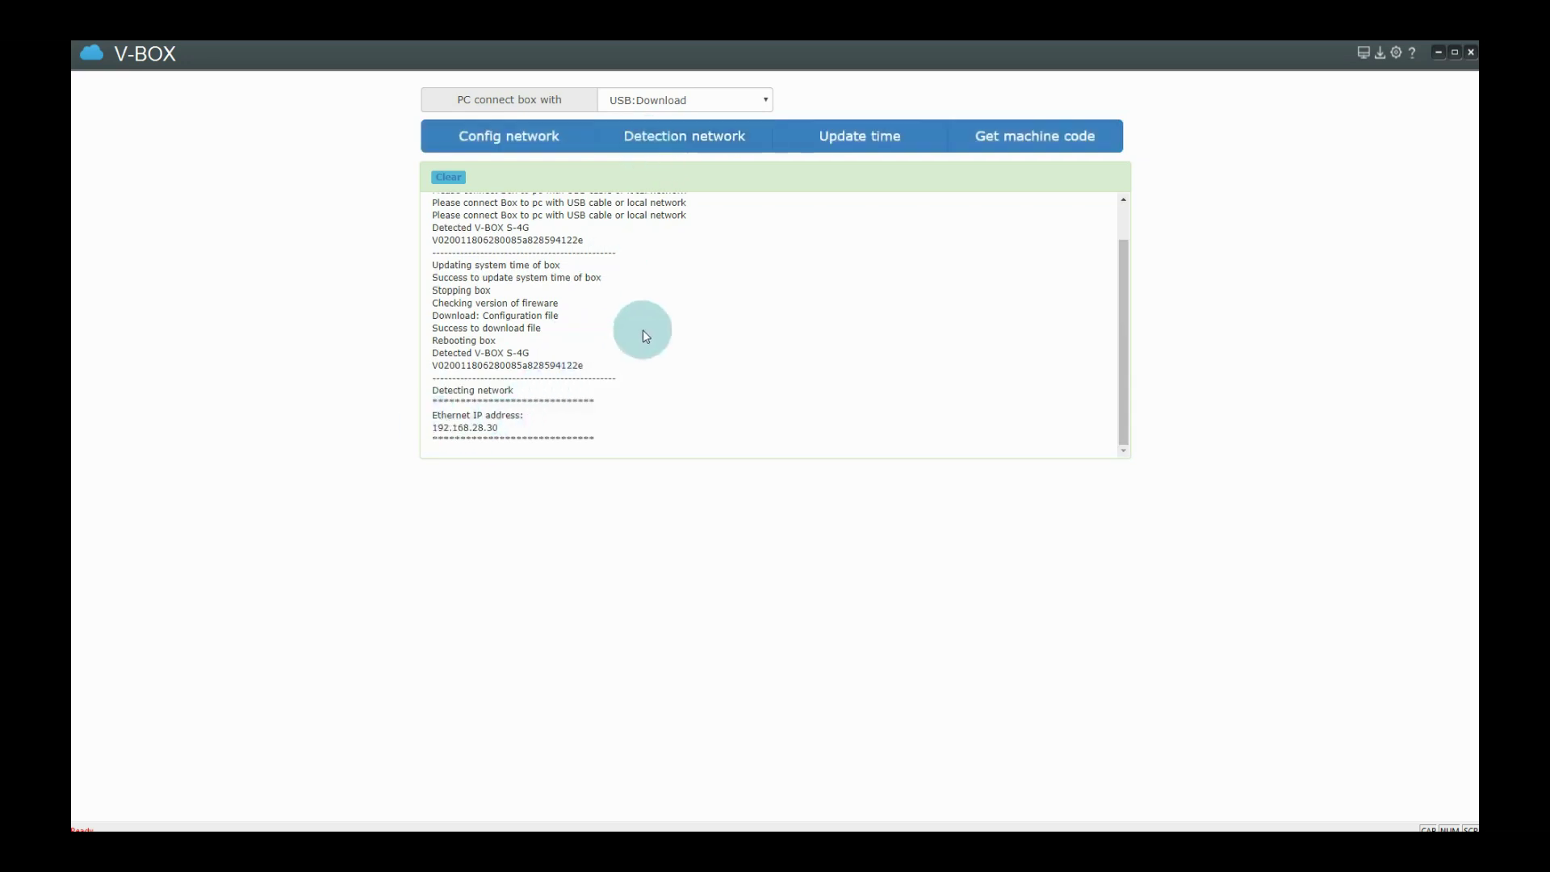
# Rerun network detection to confirm the WIFI IP 192.168.43.182.
pyautogui.click(683, 158)
pyautogui.click(701, 255)
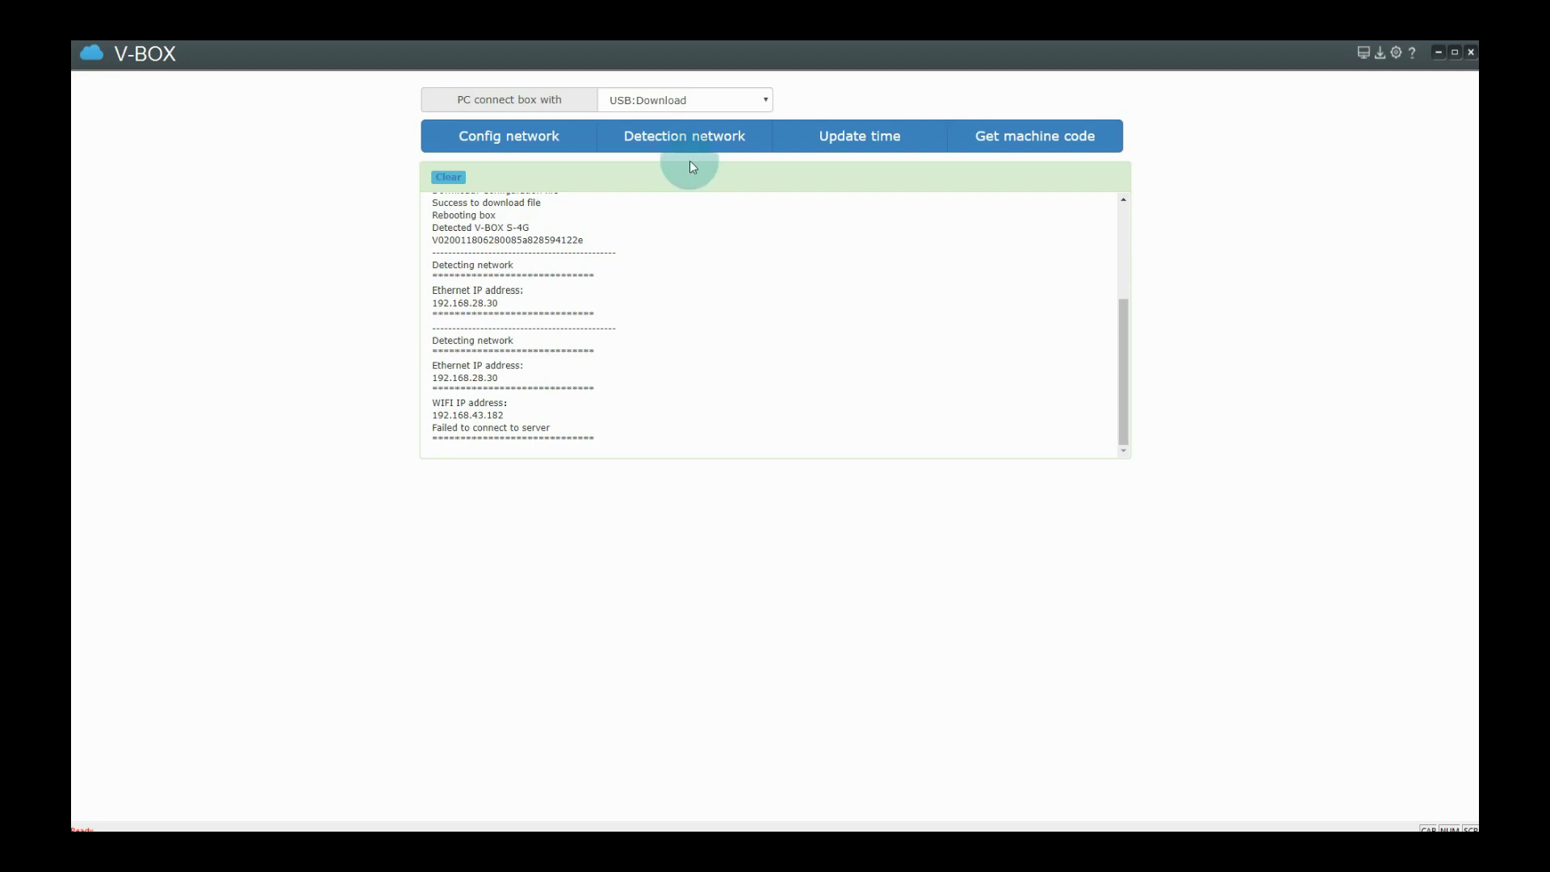
pyautogui.moveTo(507, 415); pyautogui.dragTo(434, 417)
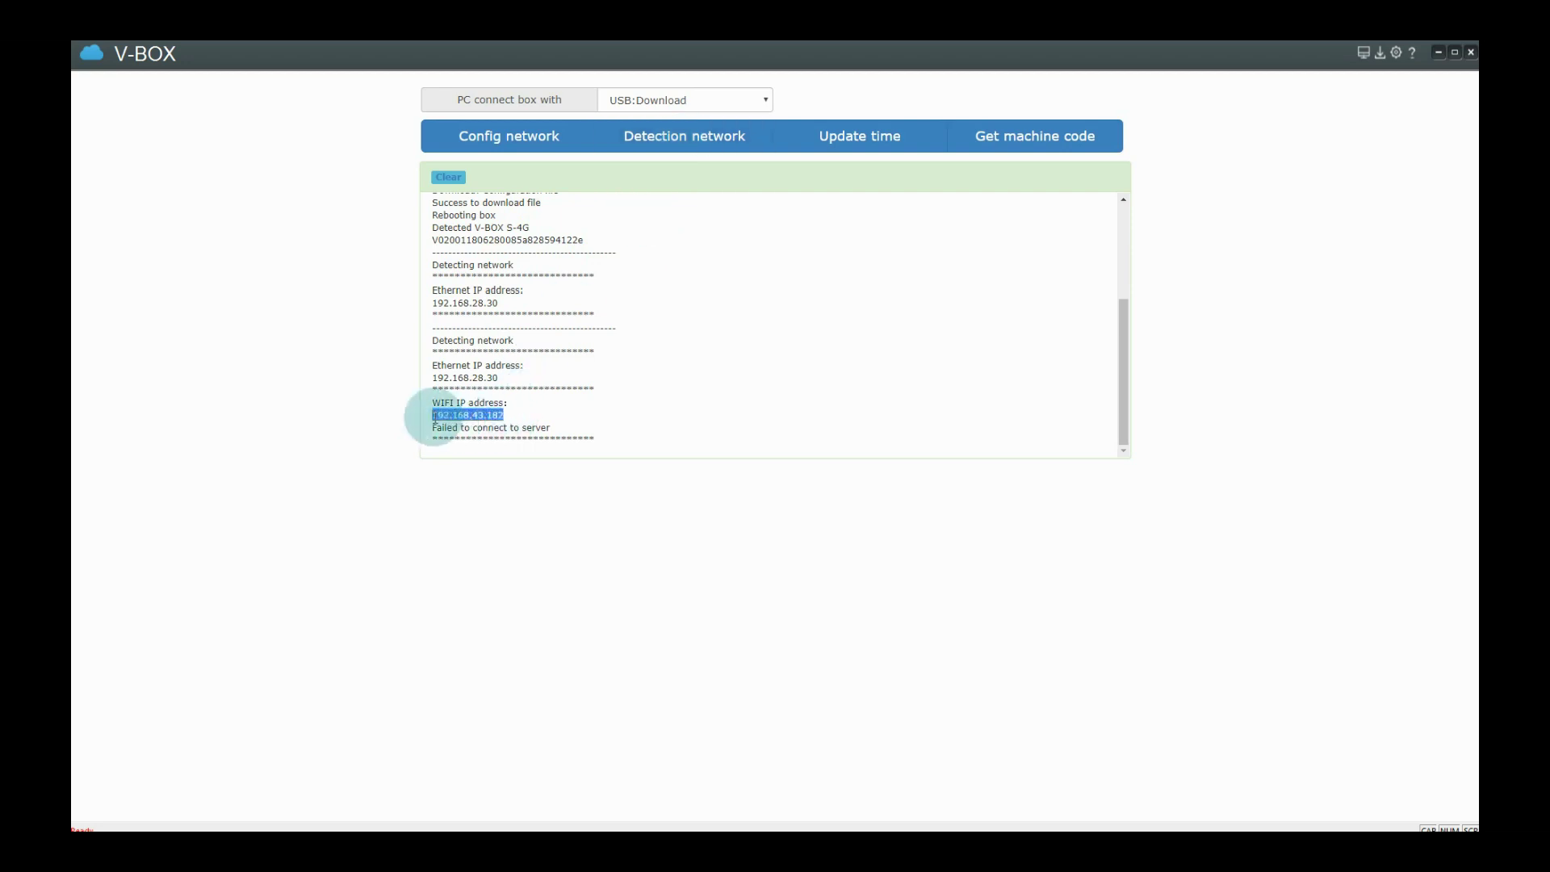
pyautogui.click(627, 347)
pyautogui.click(710, 139)
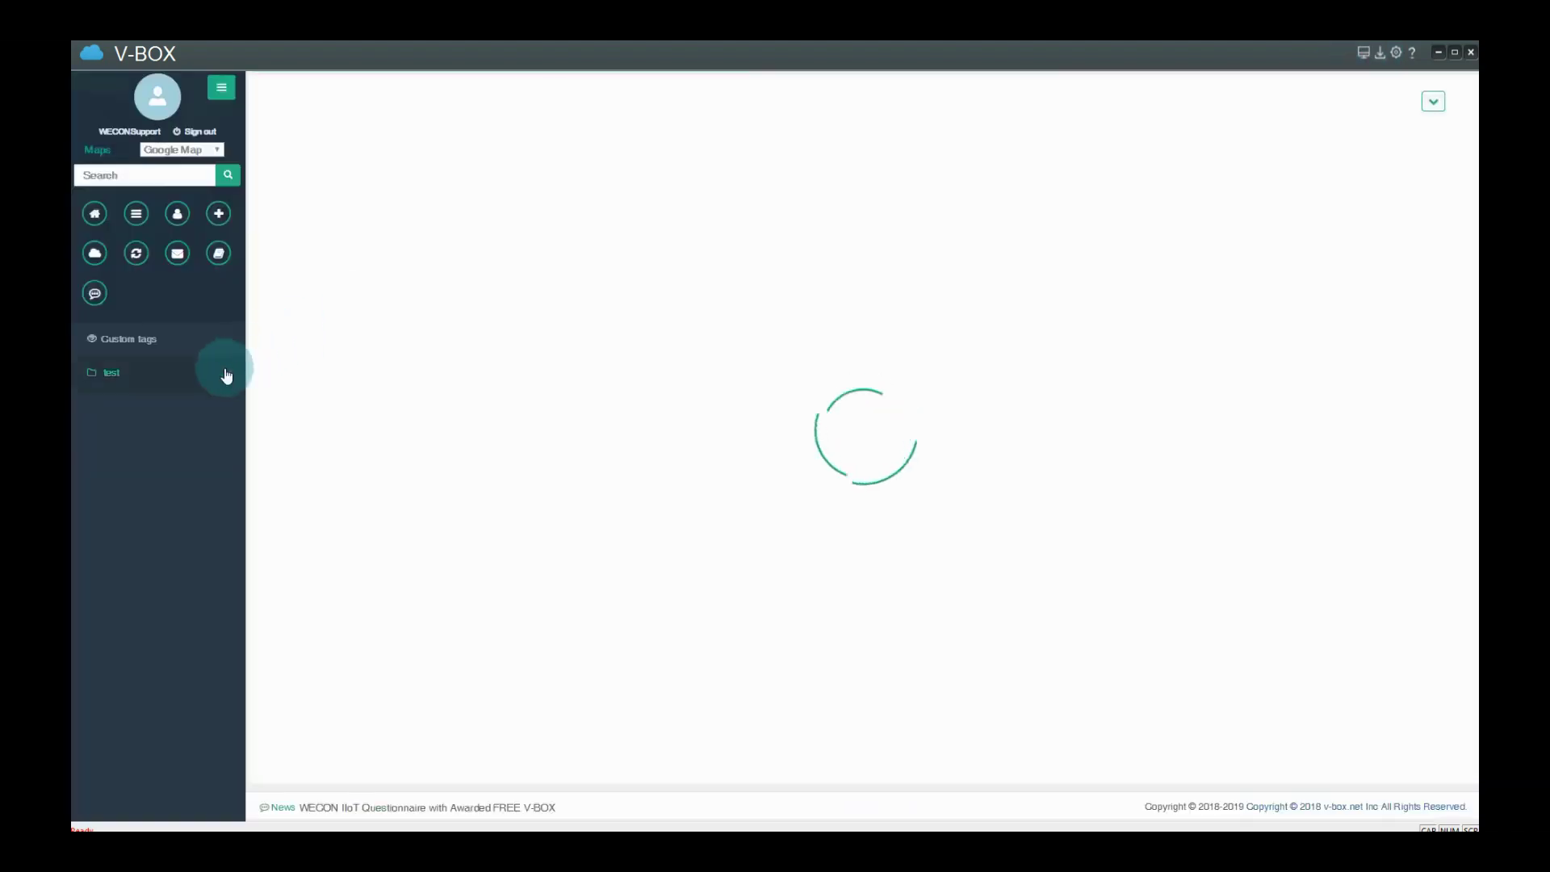
# Open the communication profiles in device 11's configuration from the test group.
pyautogui.click(225, 371)
pyautogui.click(204, 406)
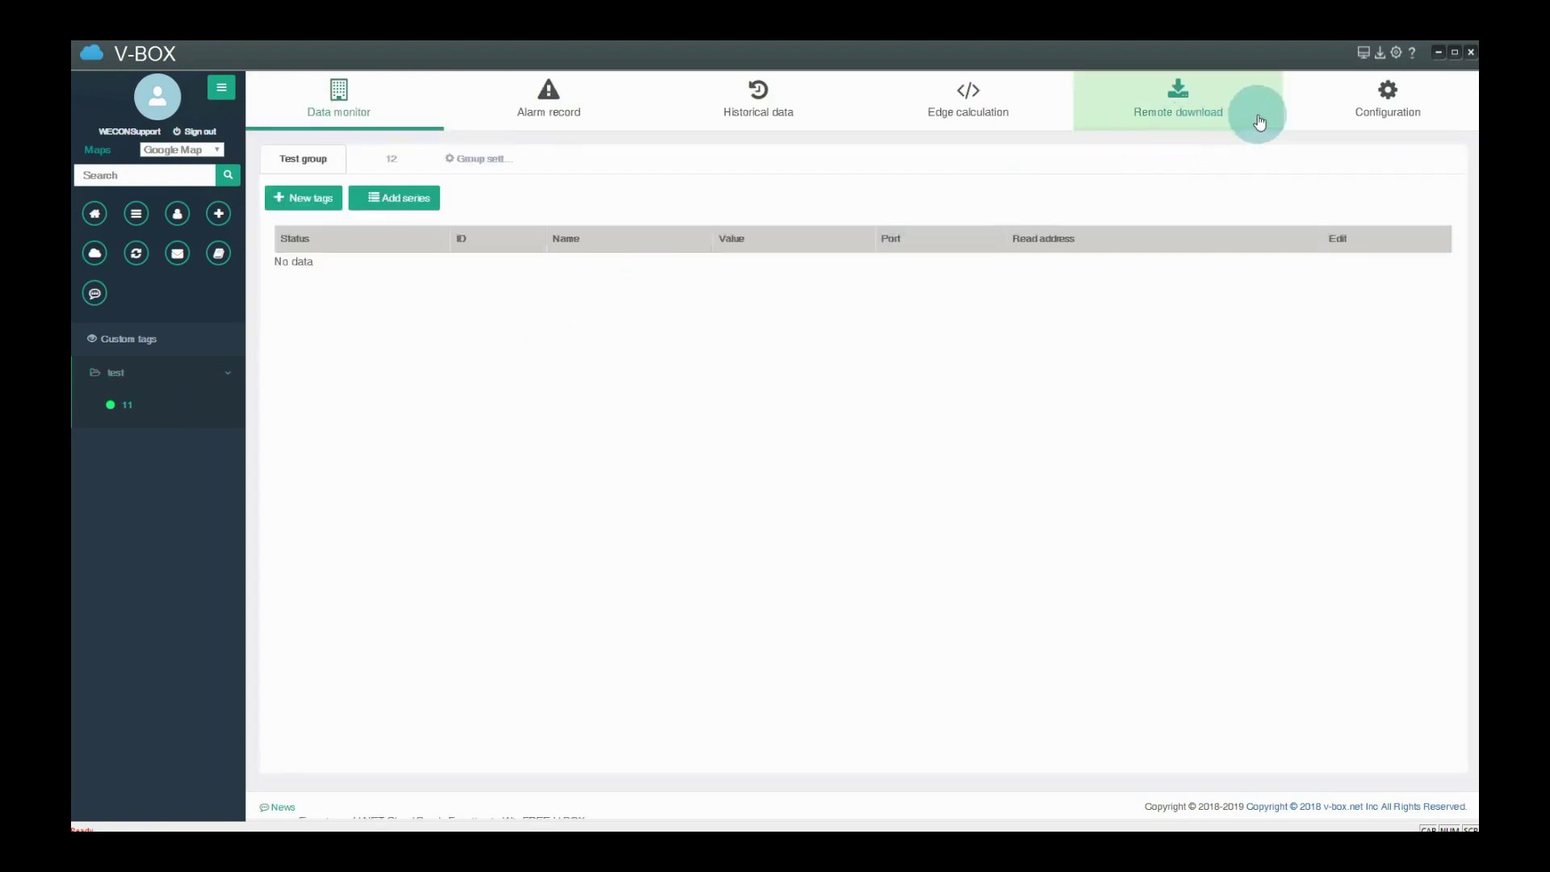
pyautogui.click(1331, 94)
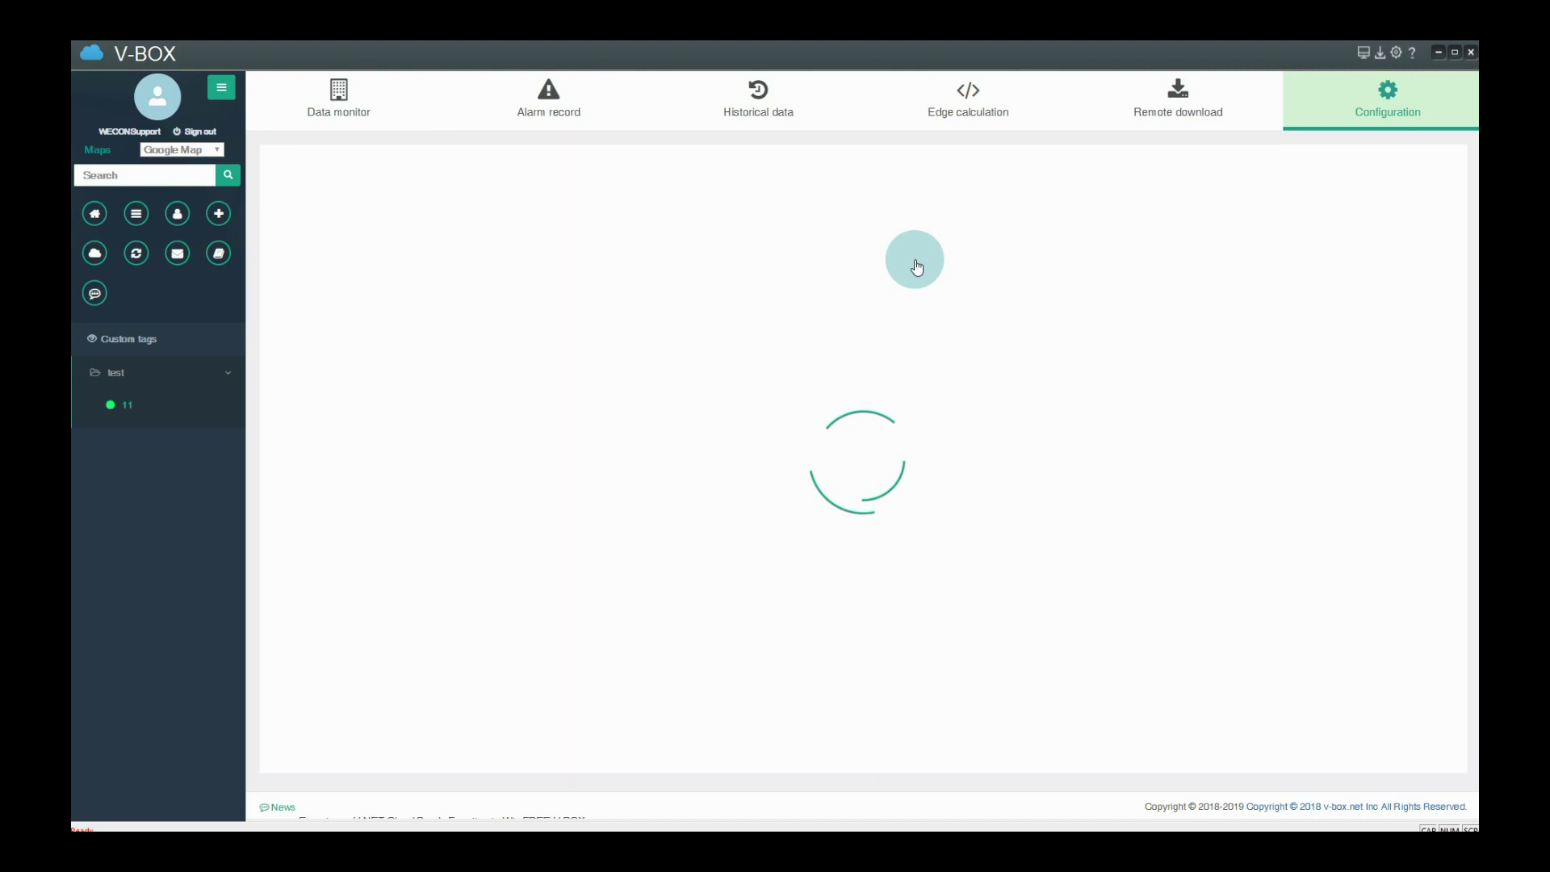
pyautogui.click(380, 162)
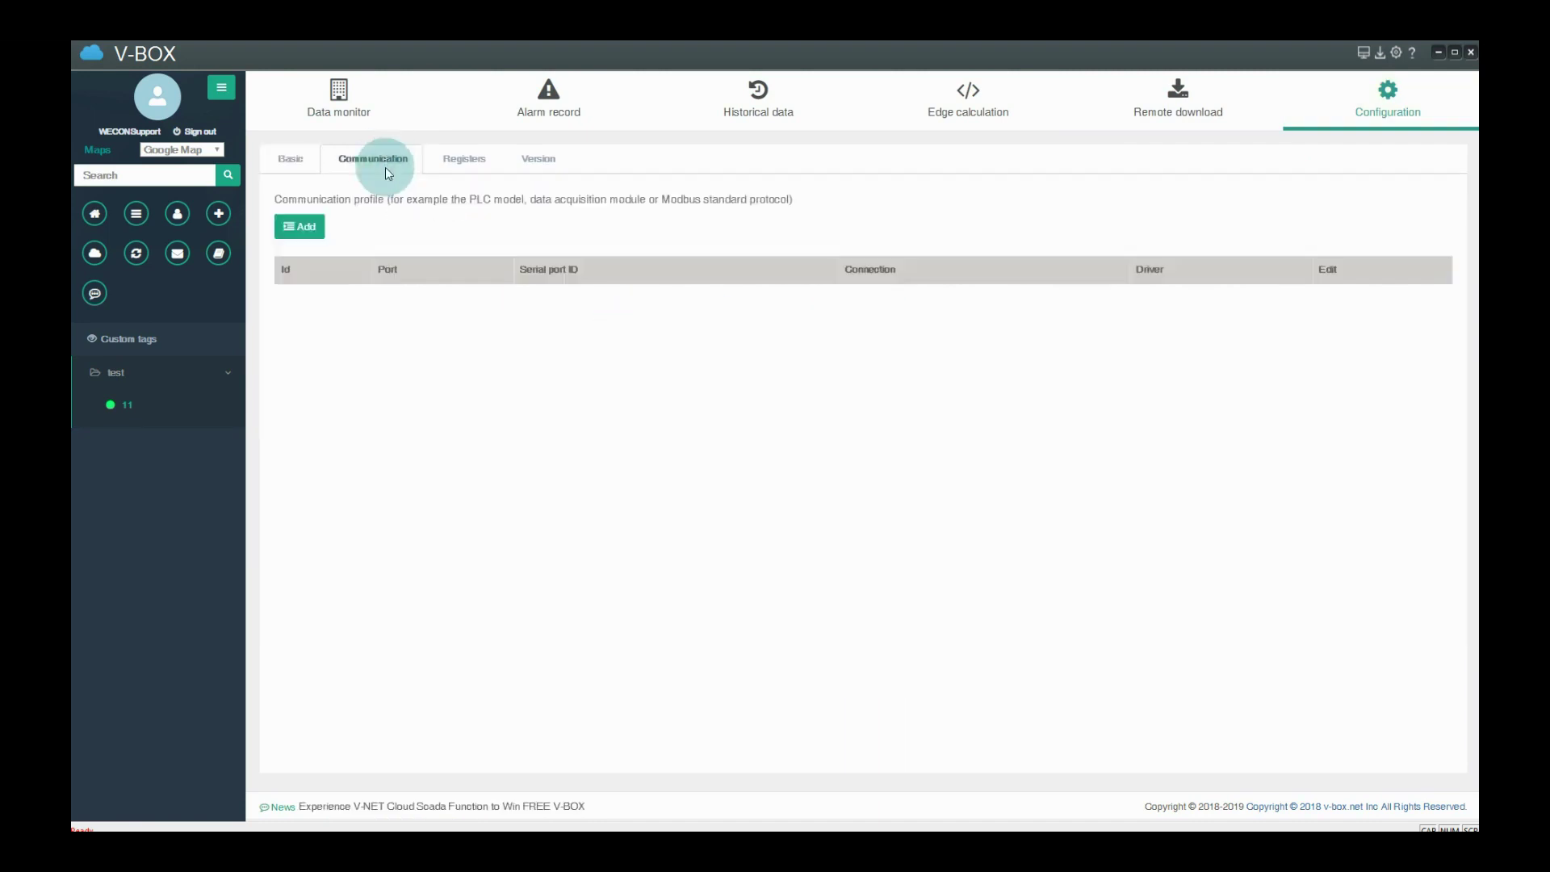
# Add an Ethernet port with the ModBus TCP Slave driver at 192.168.28.37, port 502, and save it.
pyautogui.click(306, 226)
pyautogui.click(687, 243)
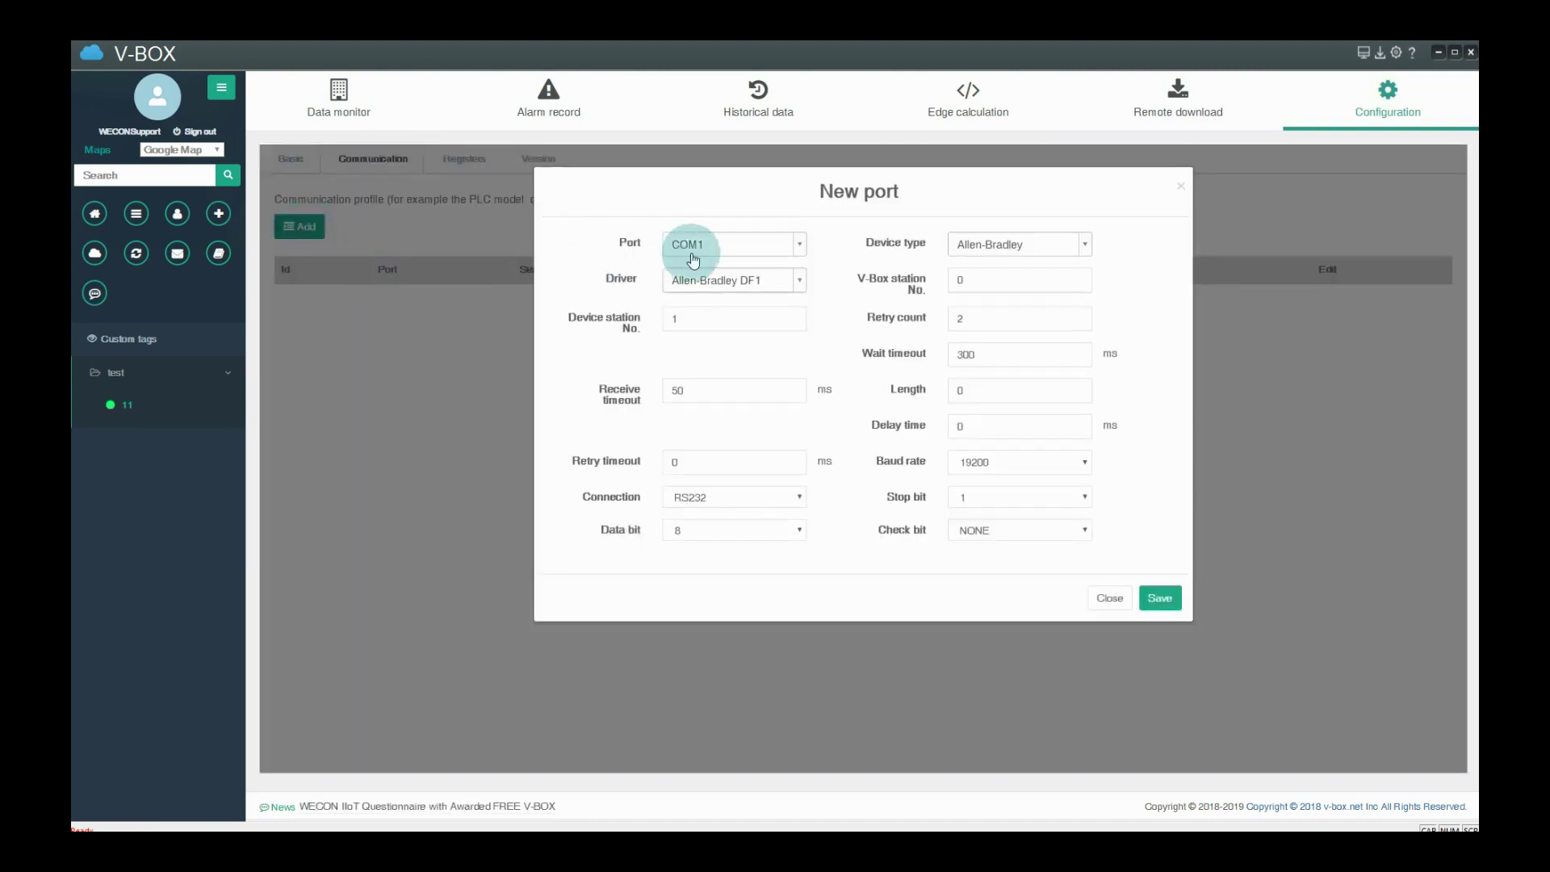
pyautogui.click(704, 315)
pyautogui.click(719, 340)
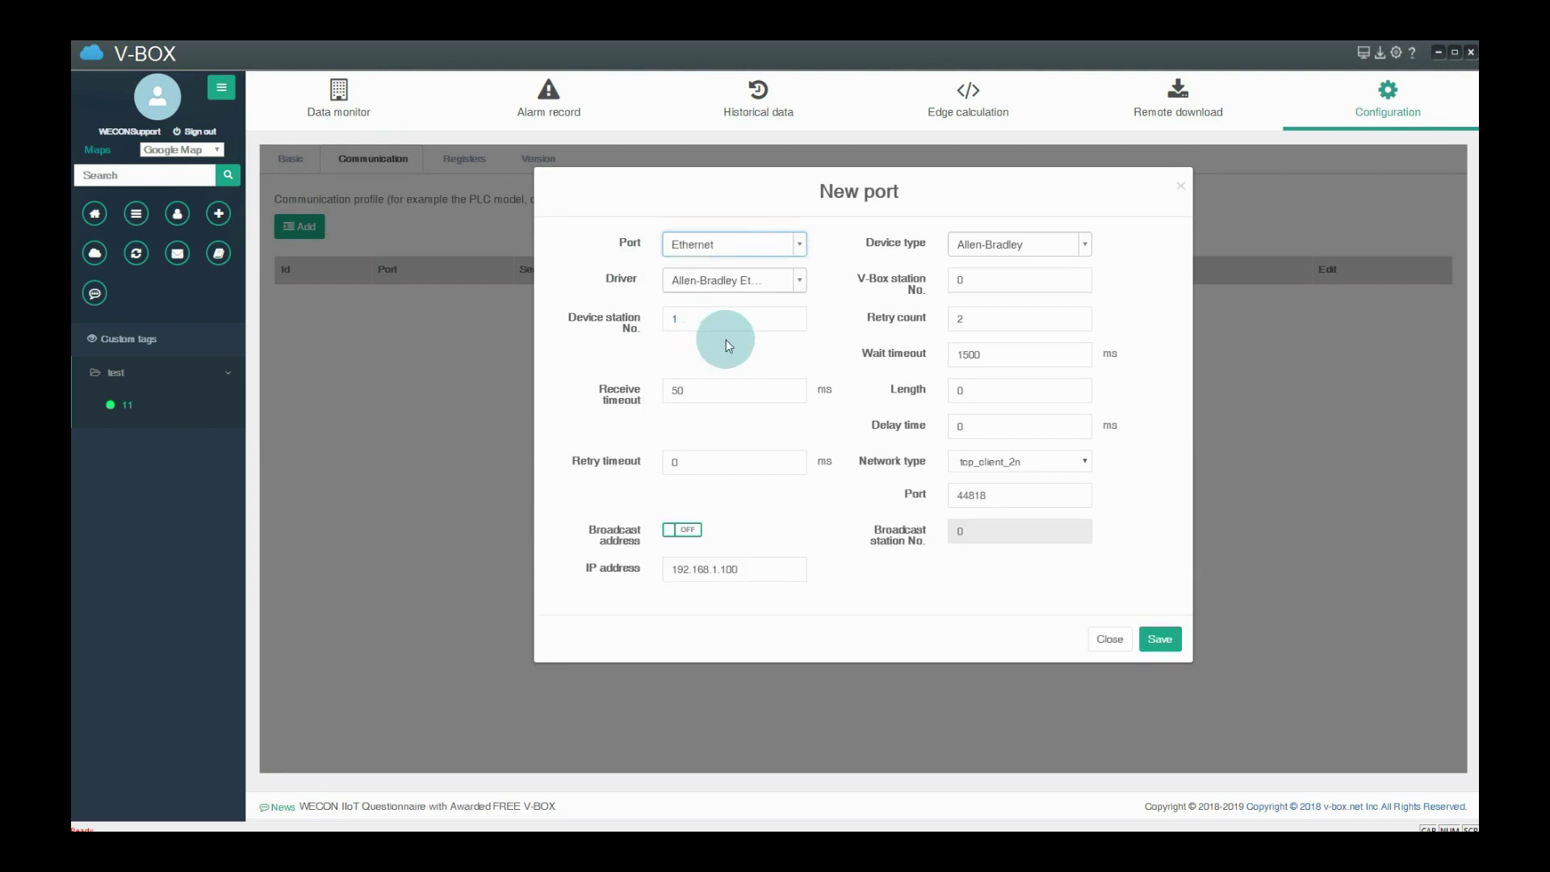
pyautogui.click(988, 244)
pyautogui.click(990, 390)
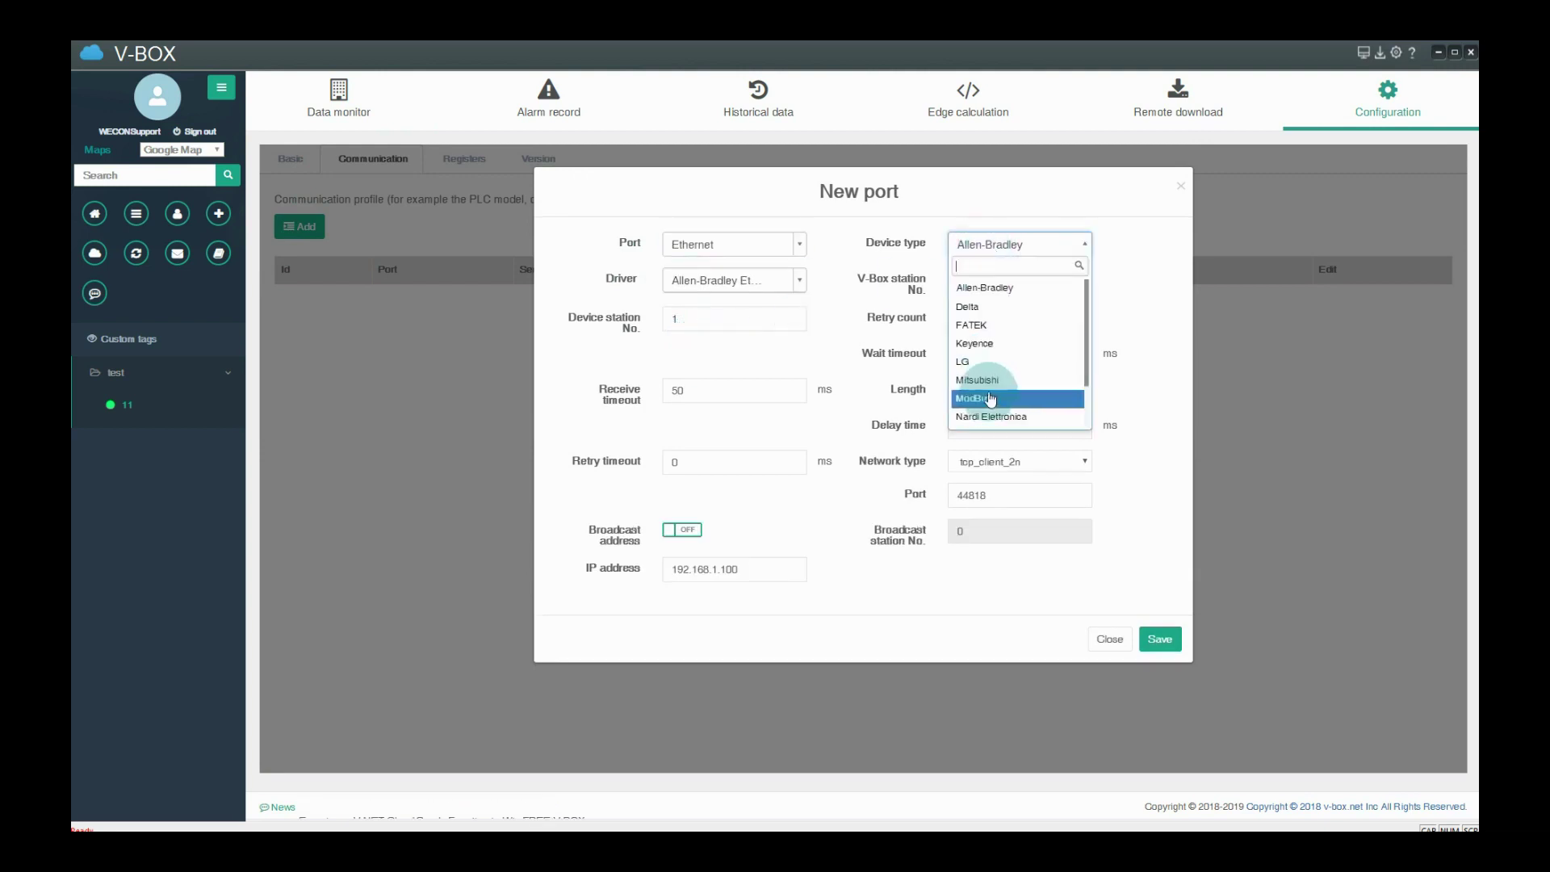
pyautogui.click(990, 398)
pyautogui.click(731, 281)
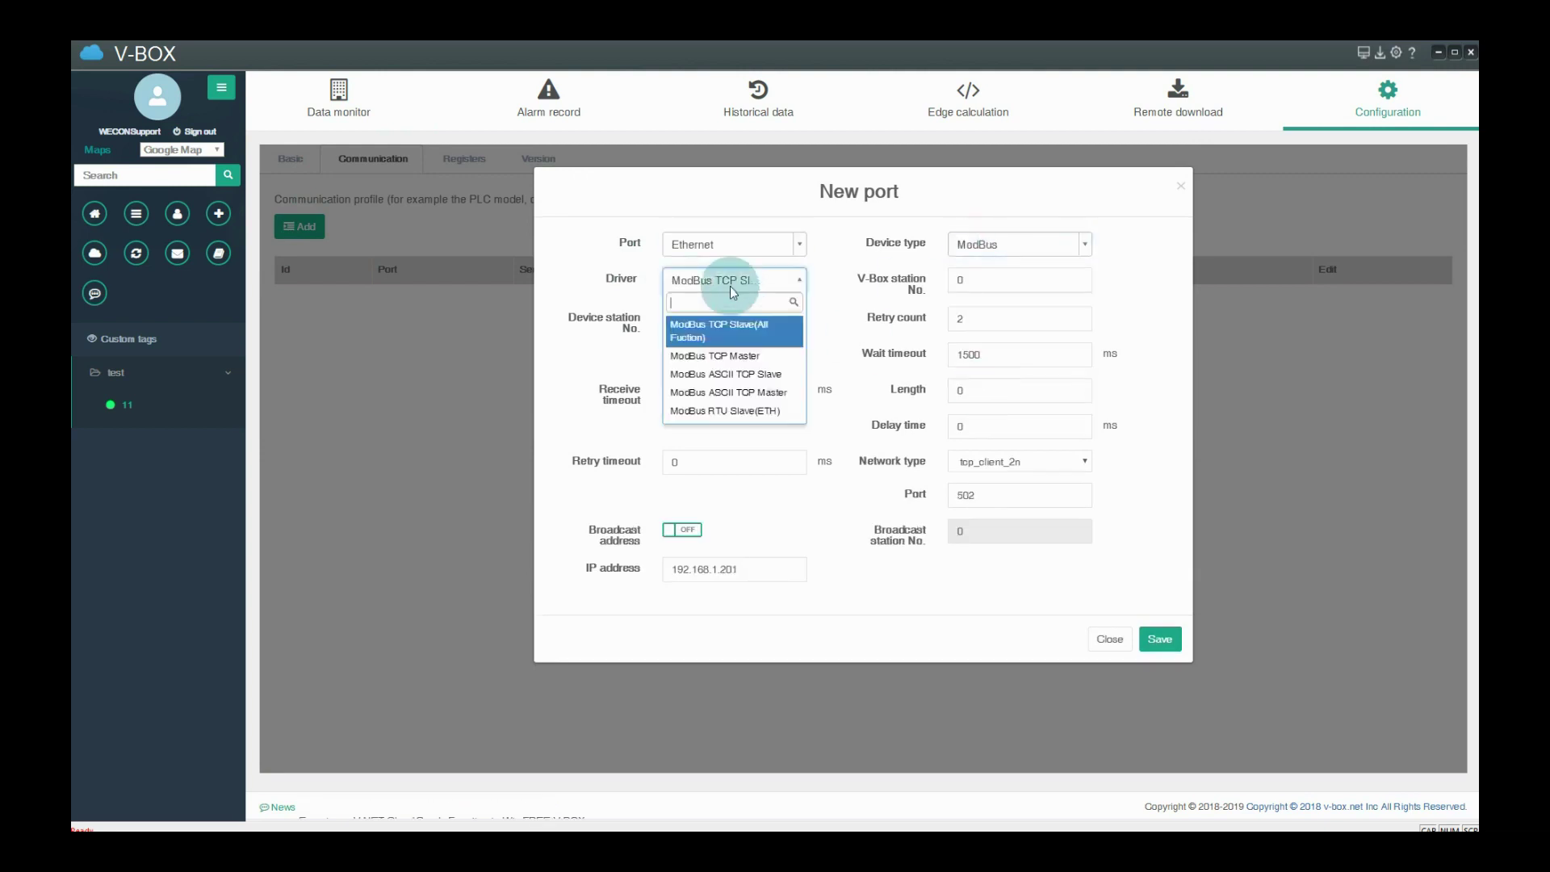
pyautogui.click(696, 329)
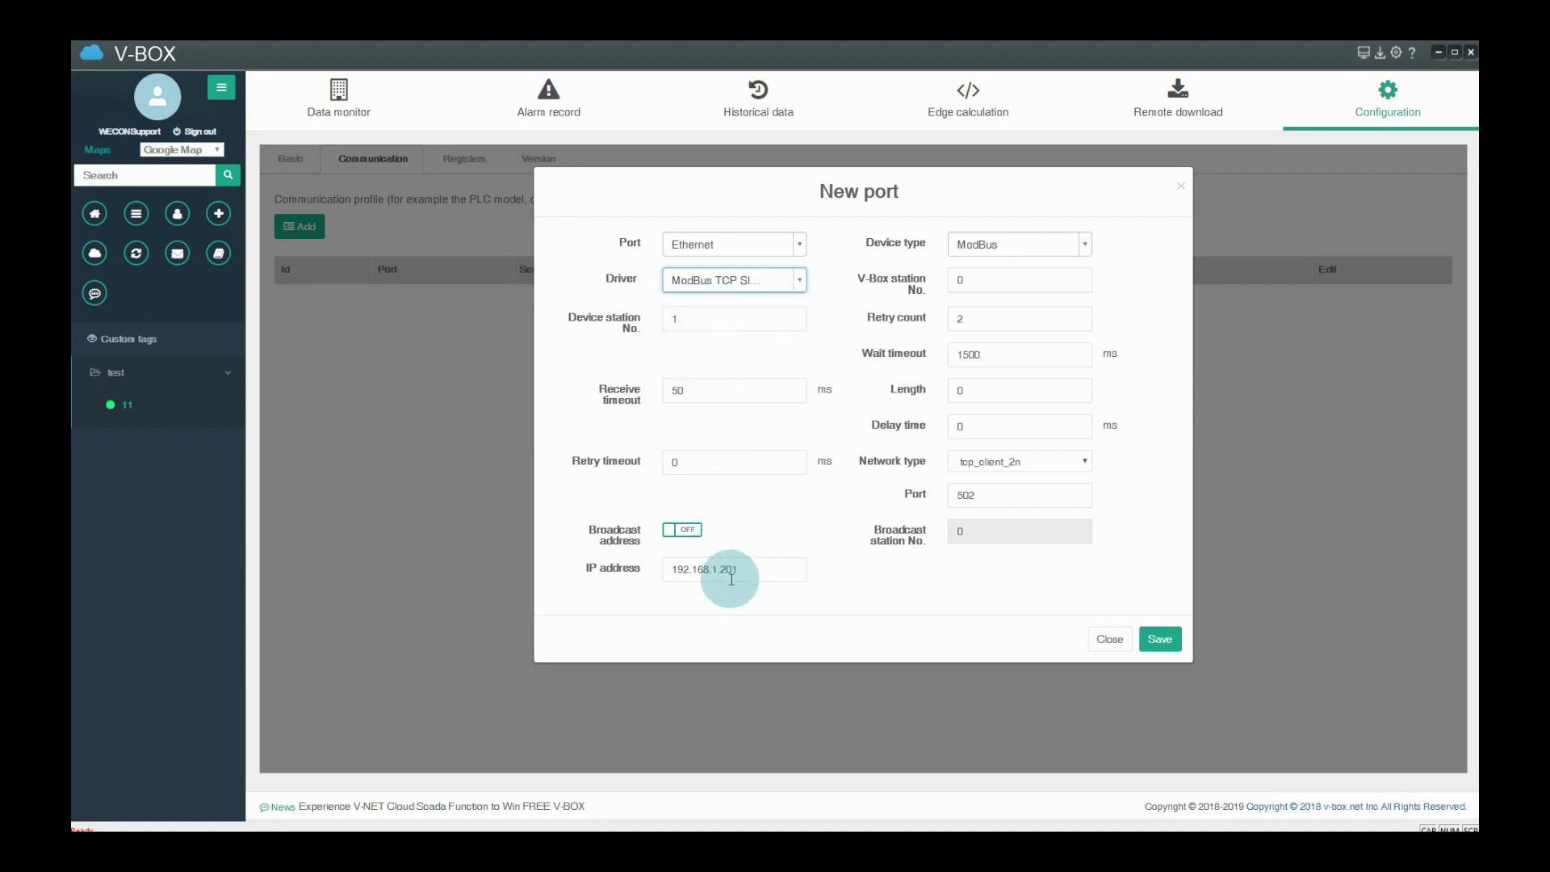
pyautogui.moveTo(714, 570); pyautogui.dragTo(738, 570)
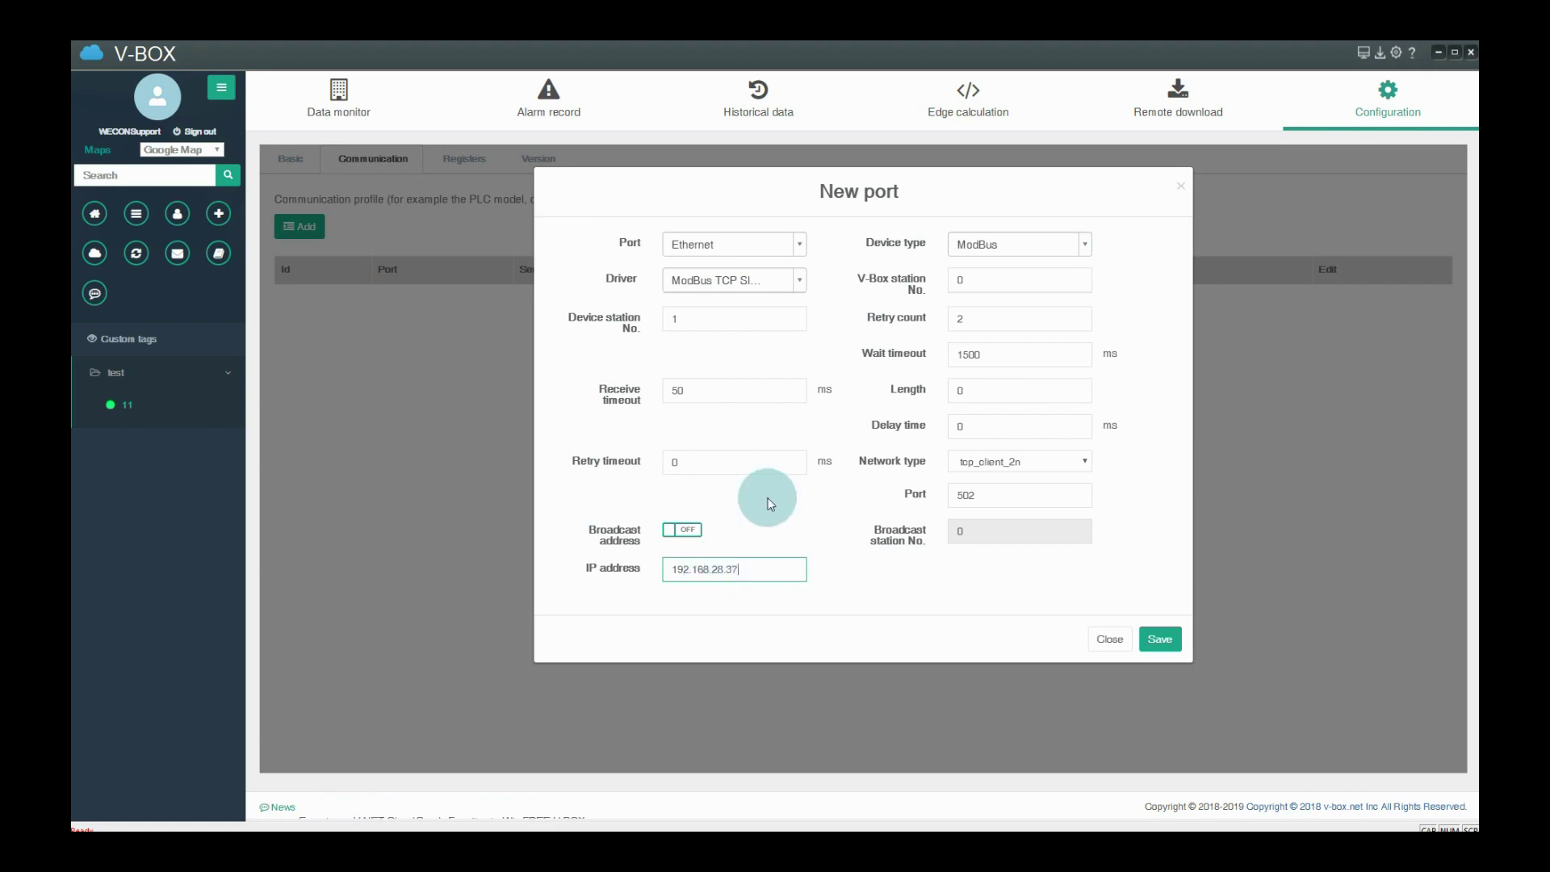
pyautogui.click(1159, 639)
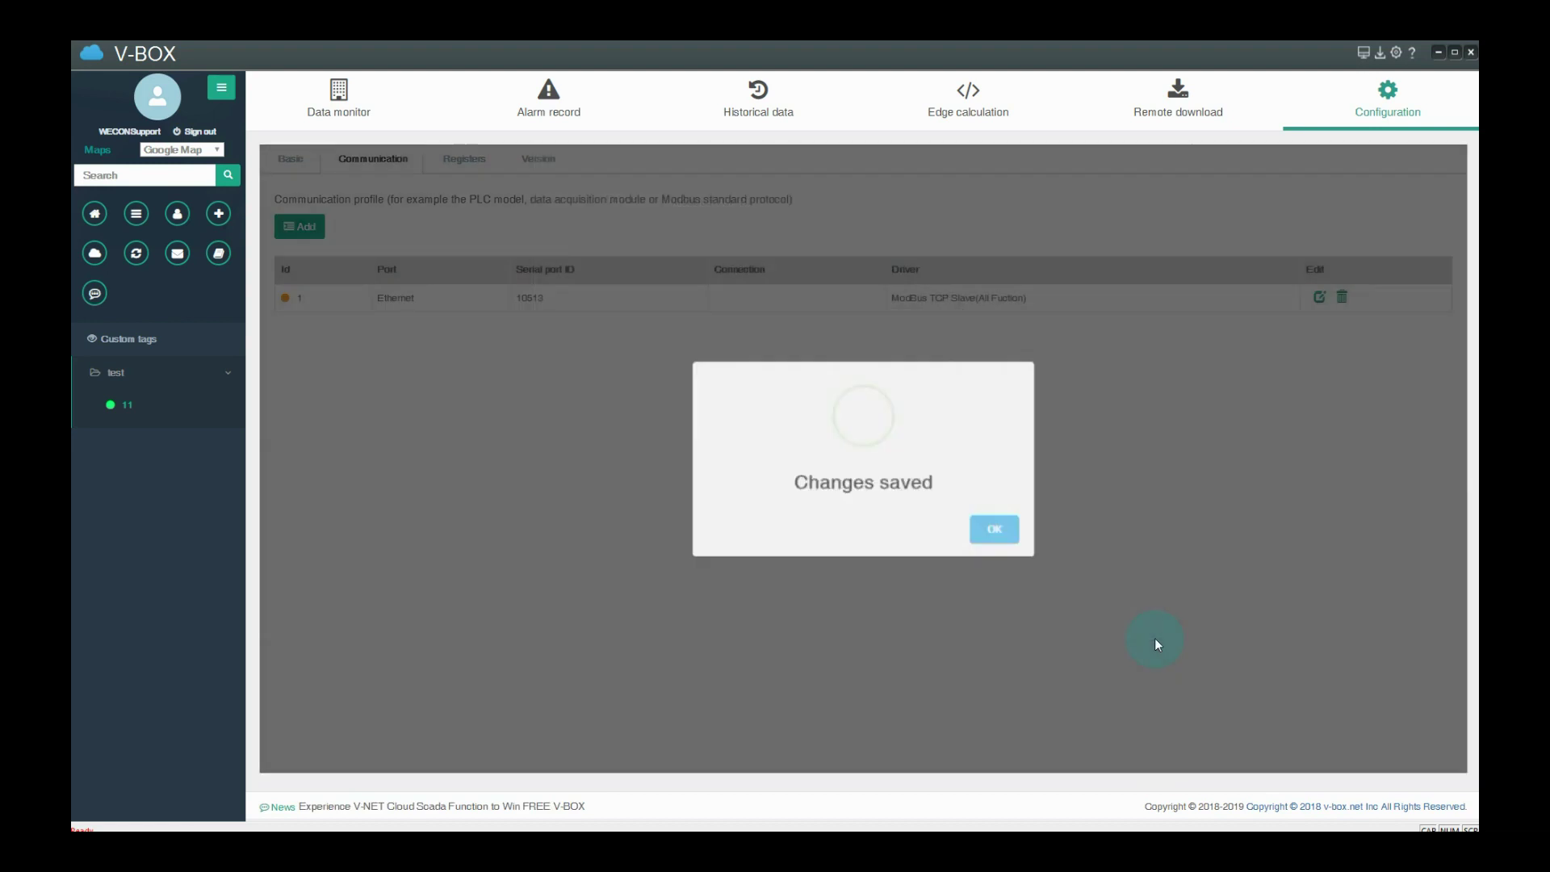
# In Data monitor, add a tag named 'test' with Word address type and register 4.
pyautogui.click(998, 533)
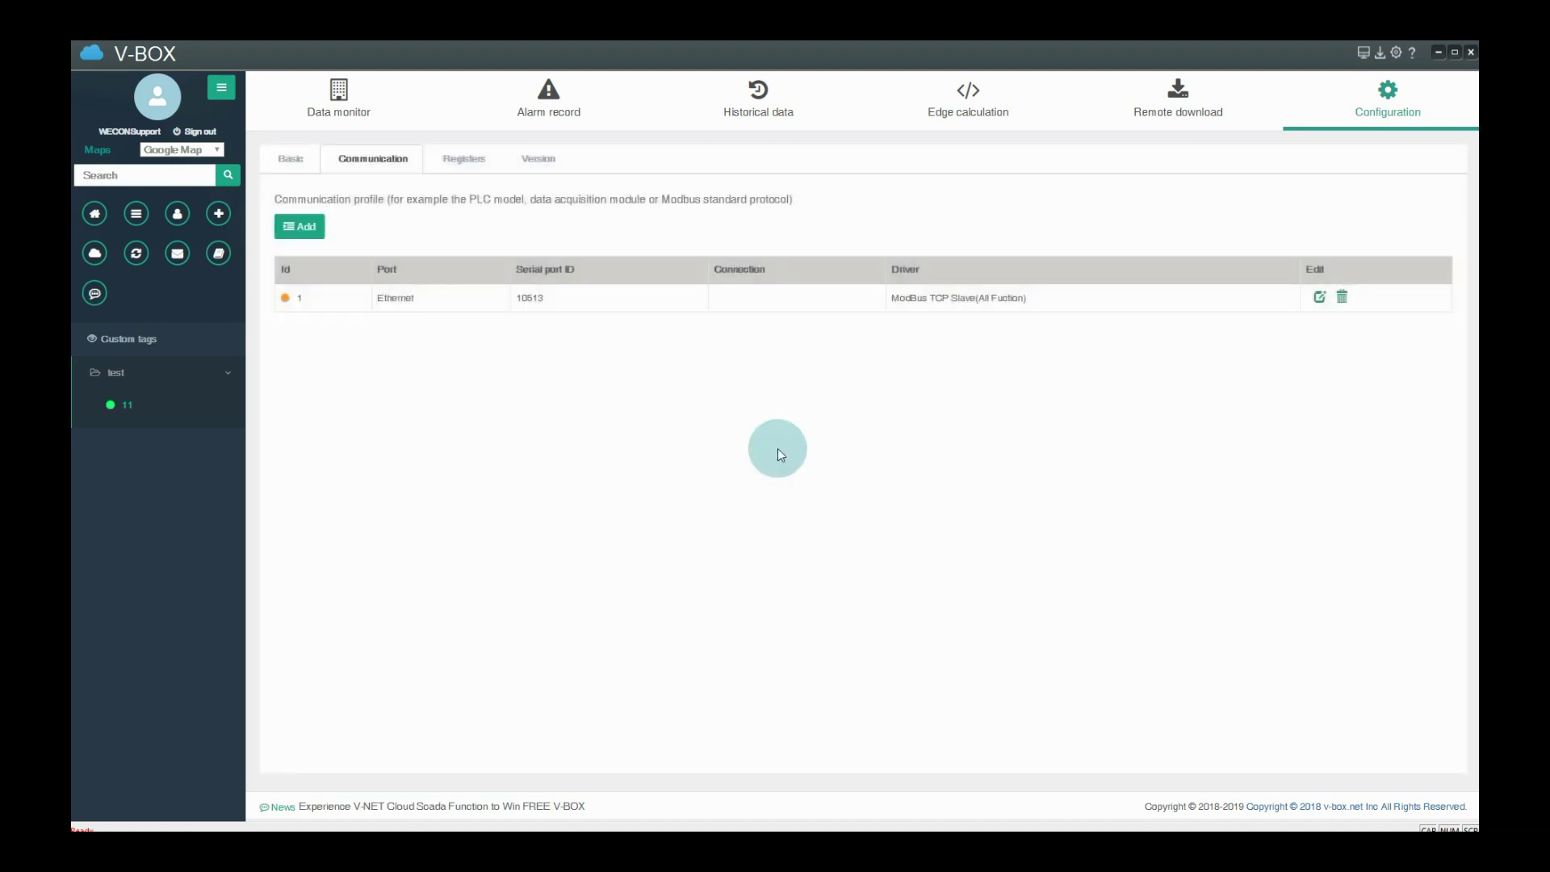
pyautogui.click(339, 109)
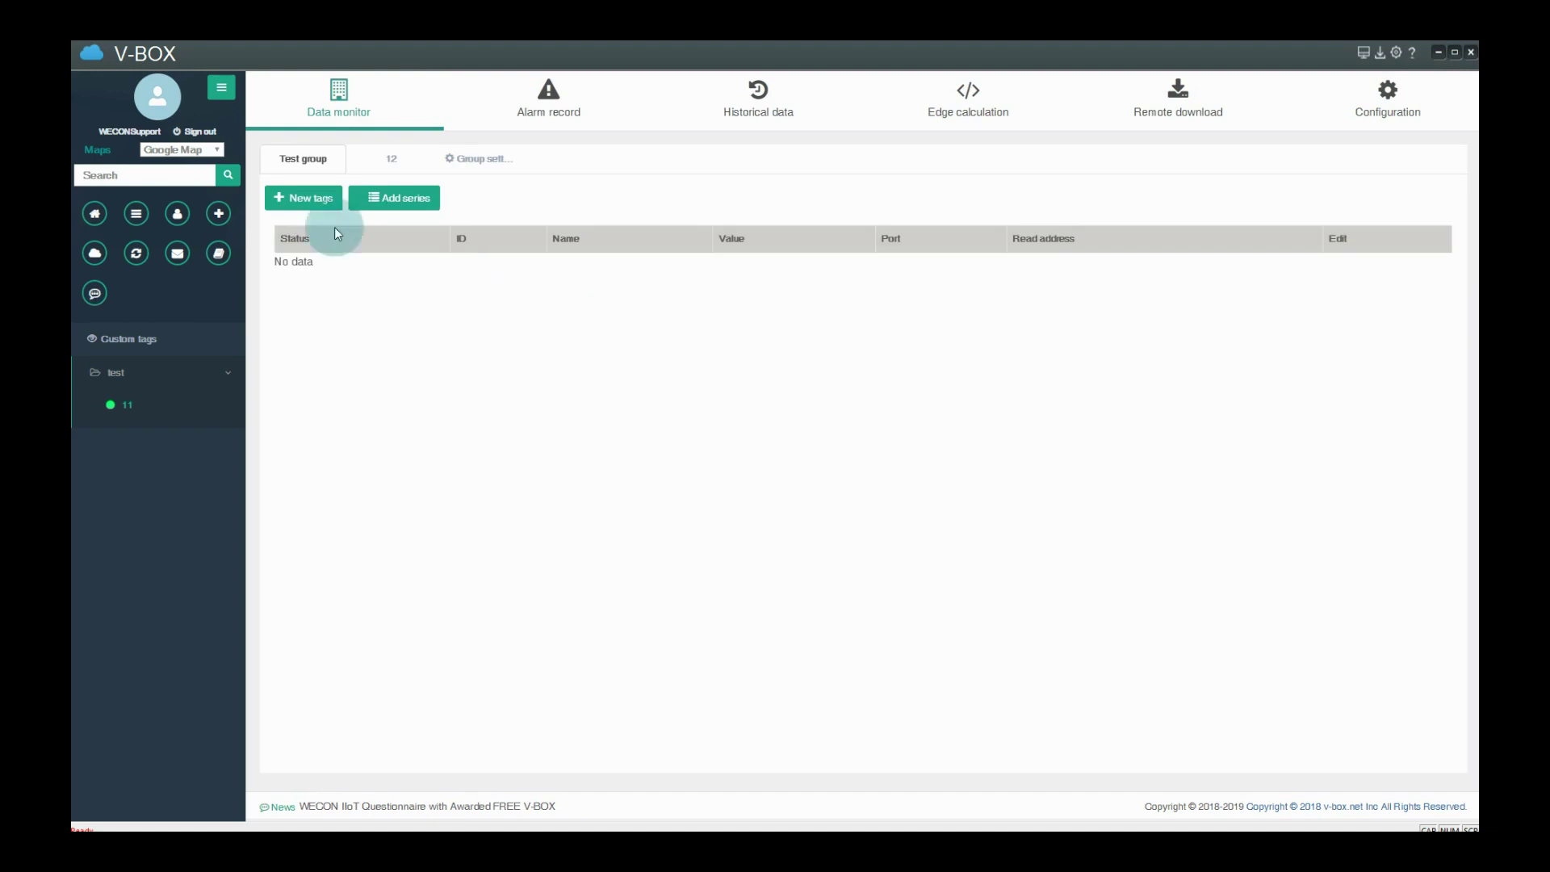
pyautogui.click(301, 199)
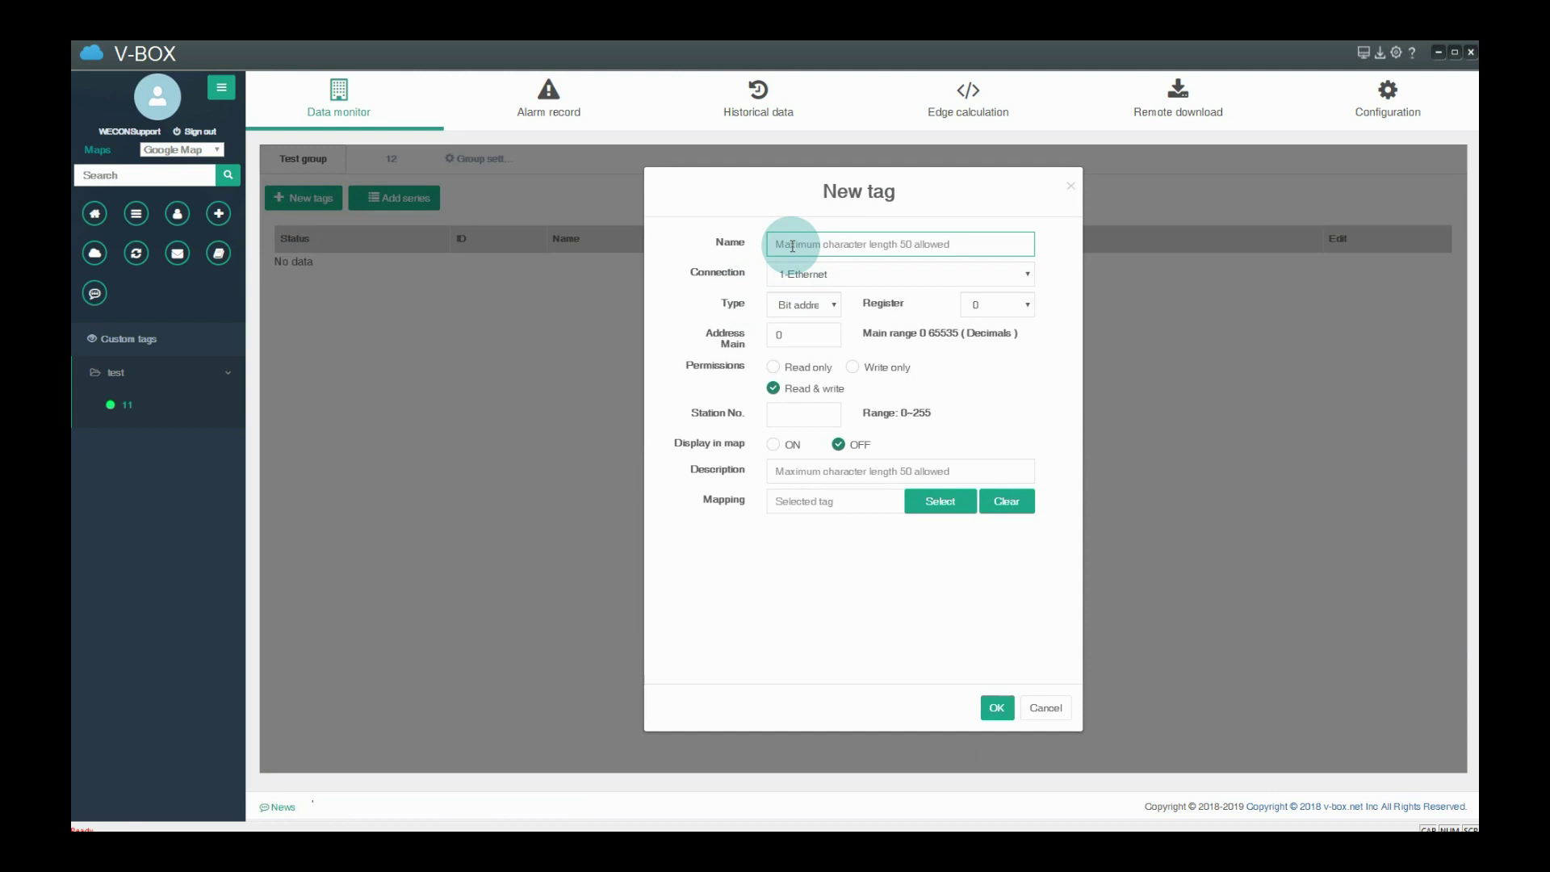
pyautogui.write('test')
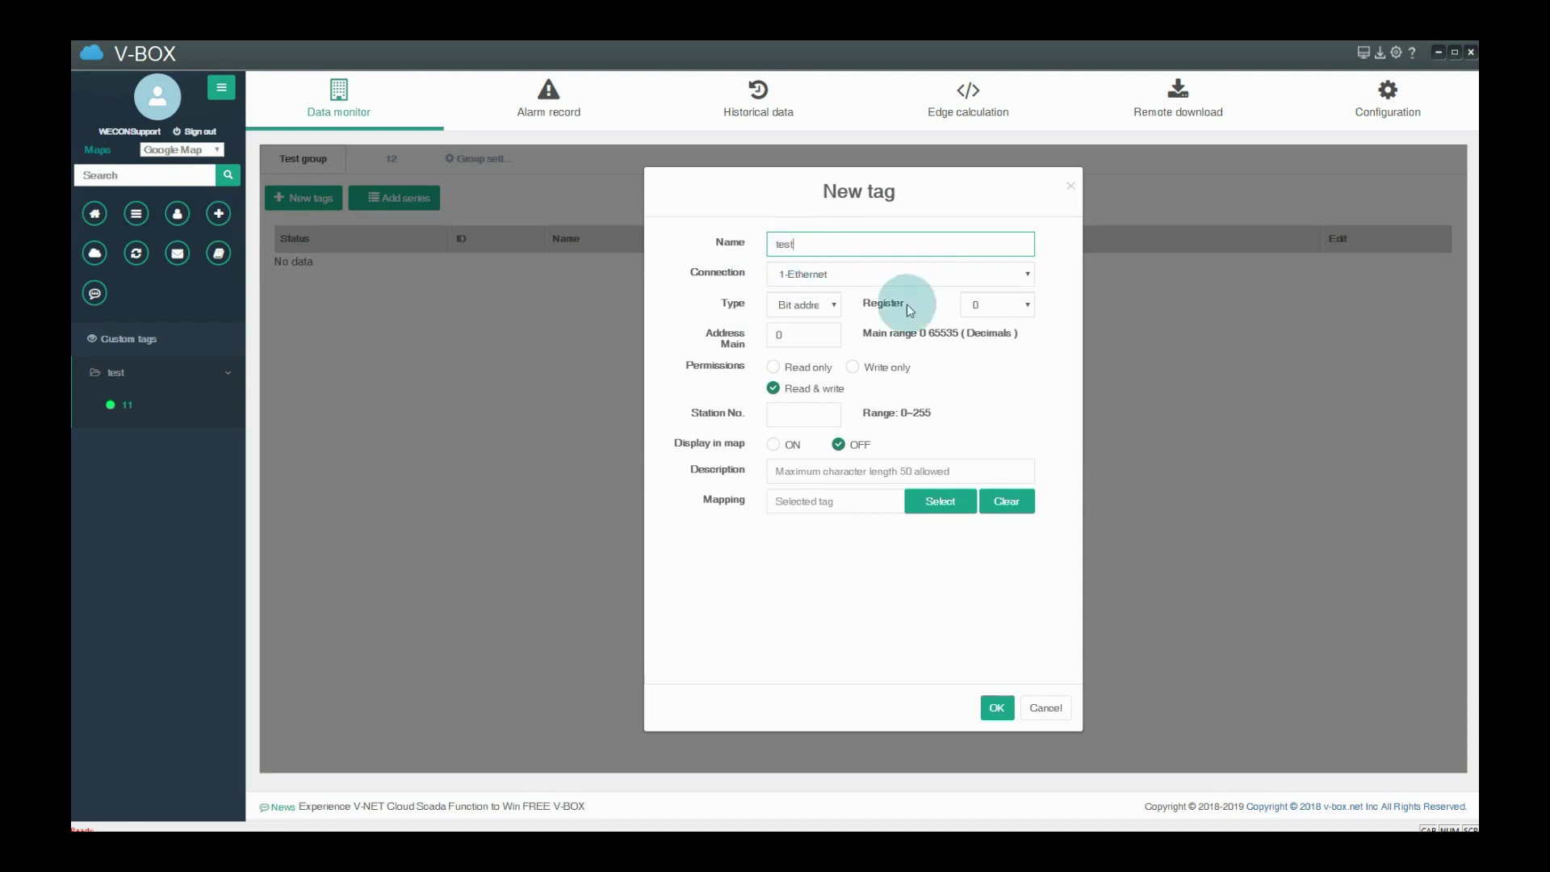
pyautogui.click(805, 322)
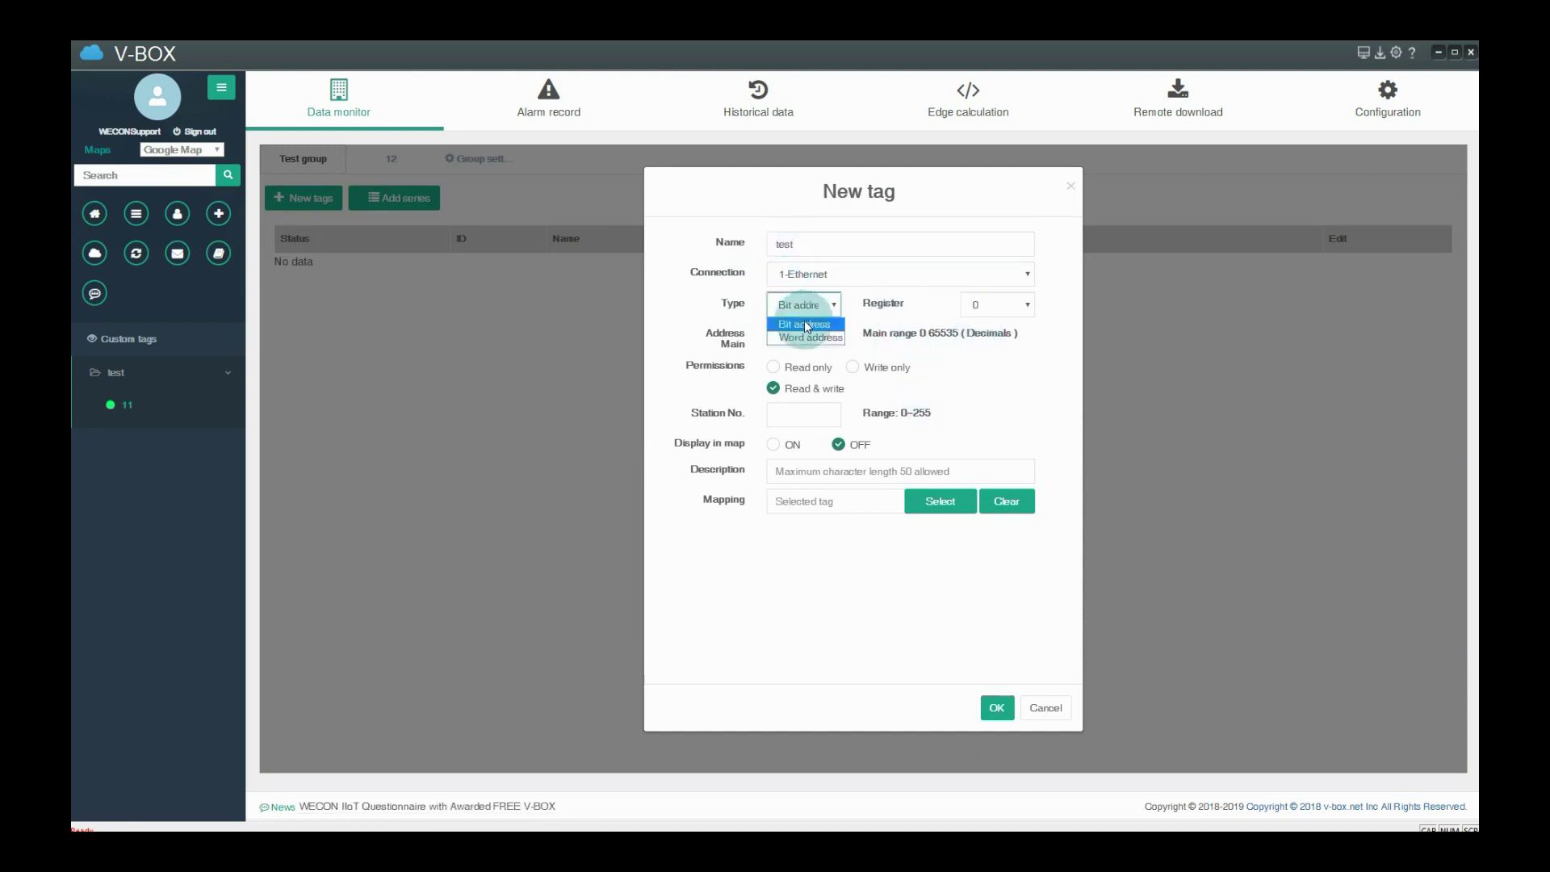
pyautogui.click(806, 347)
pyautogui.click(975, 316)
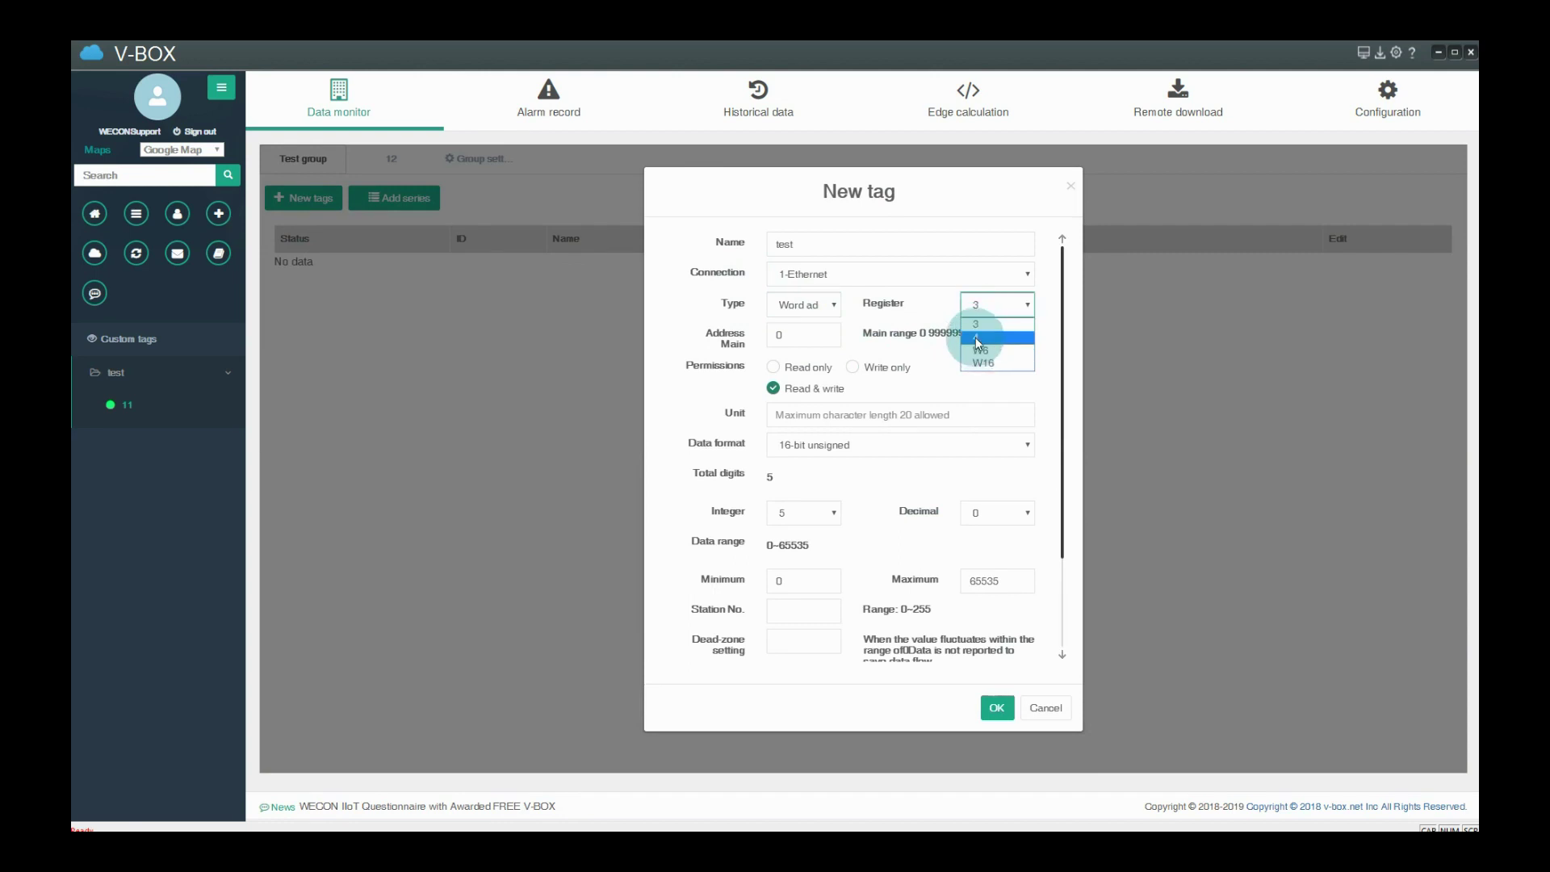
pyautogui.click(977, 338)
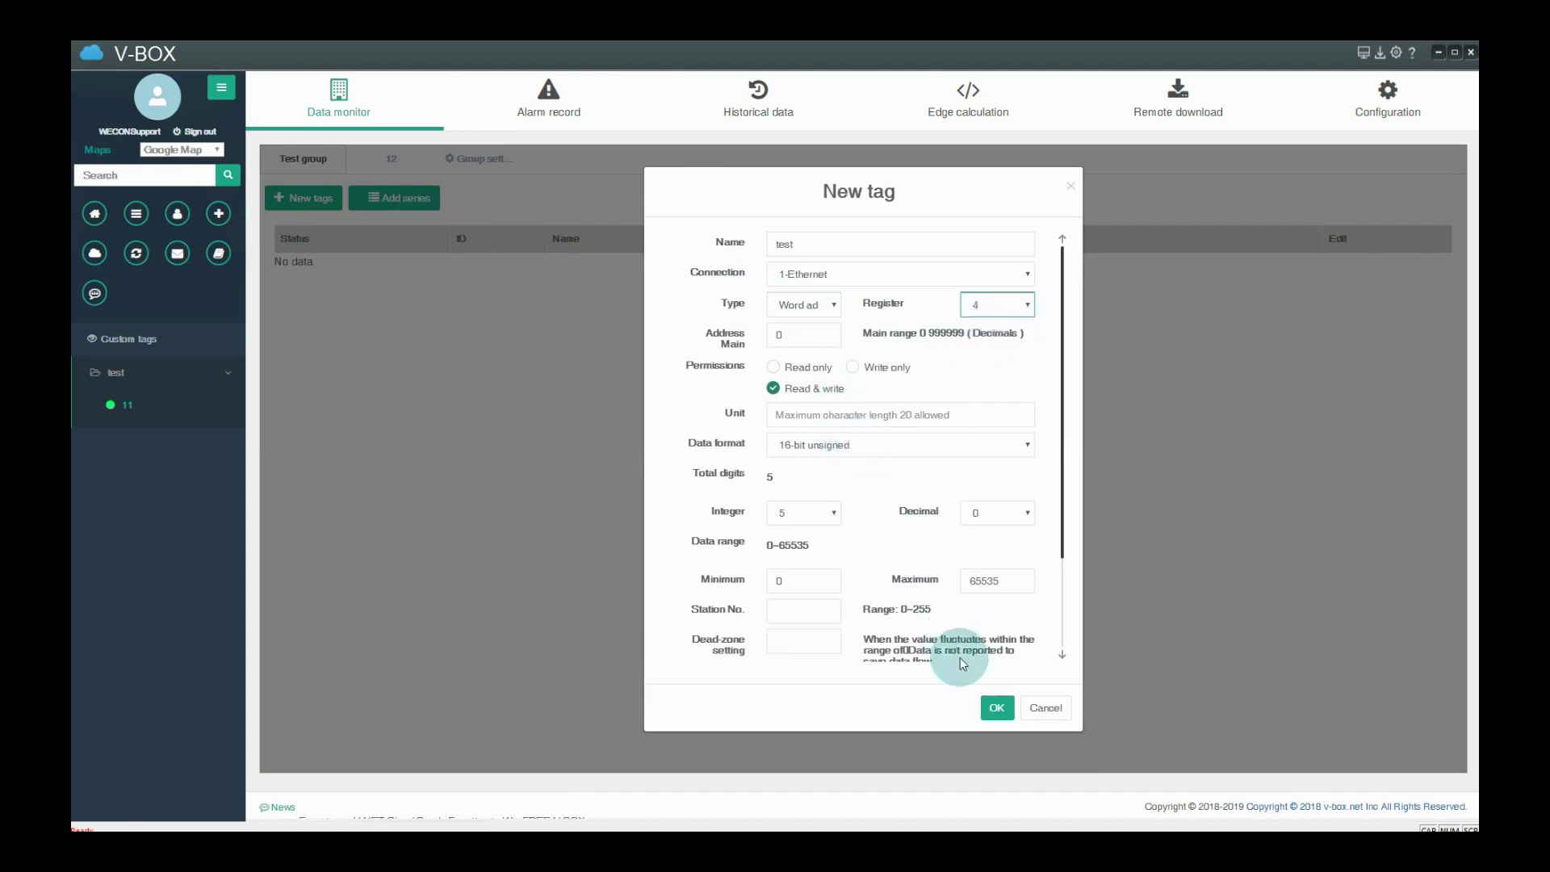
pyautogui.click(994, 708)
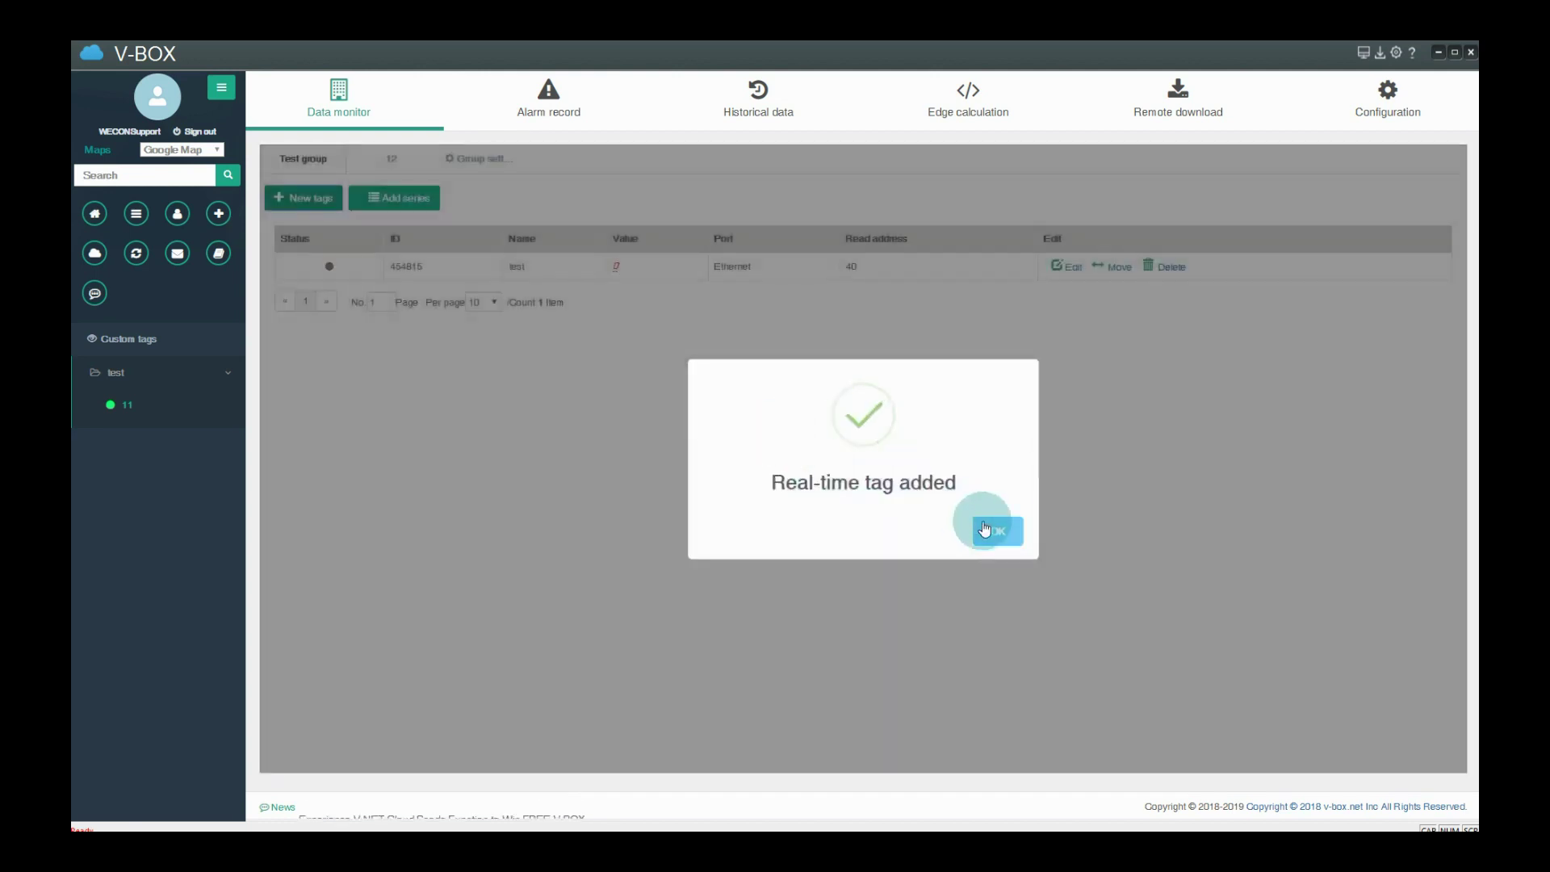
pyautogui.click(994, 527)
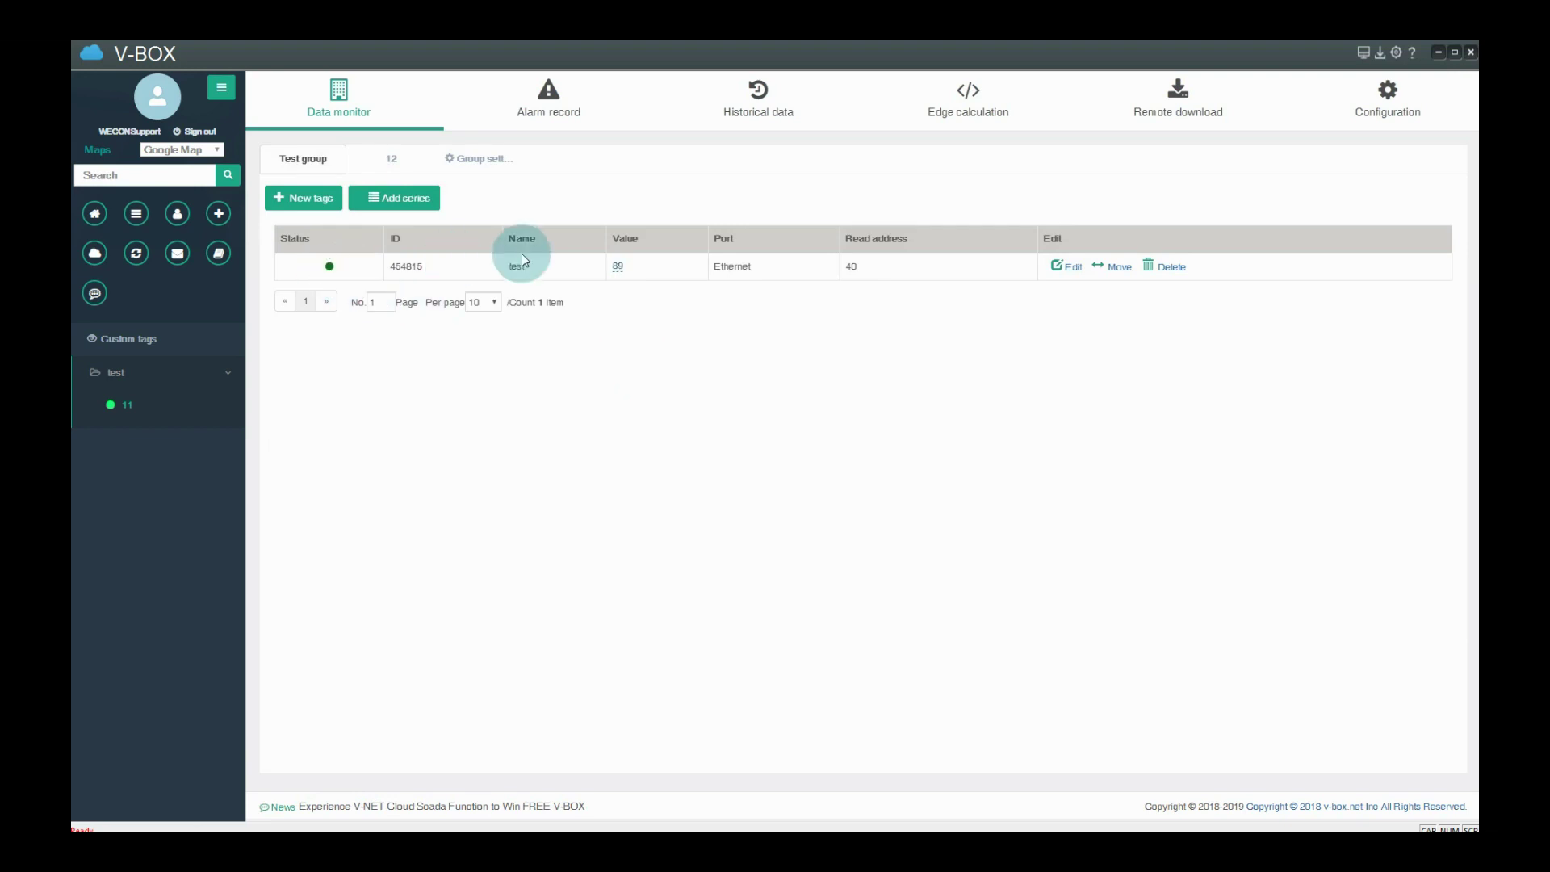